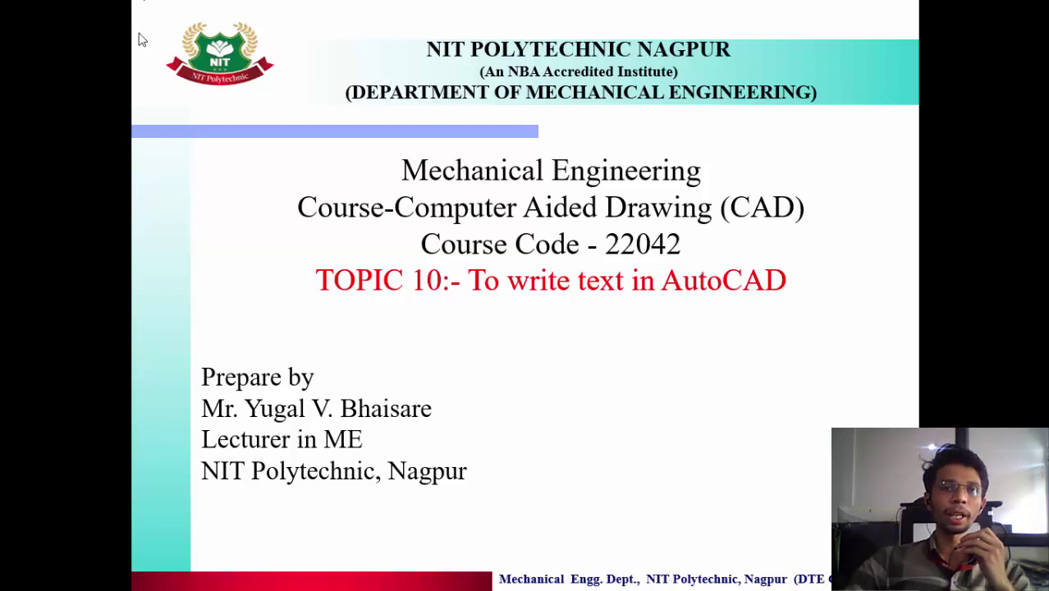
- Advance the slideshow past the vision/mission slide to the Program Outcomes slide
{"action": "left_click", "coordinate": [552, 328]}
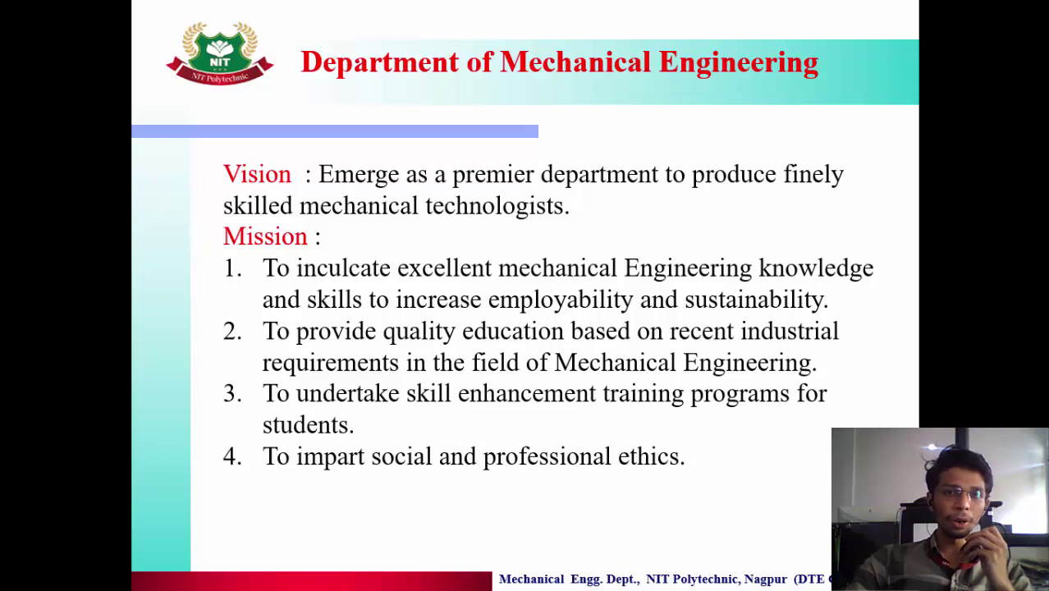
{"action": "key", "text": "Right"}
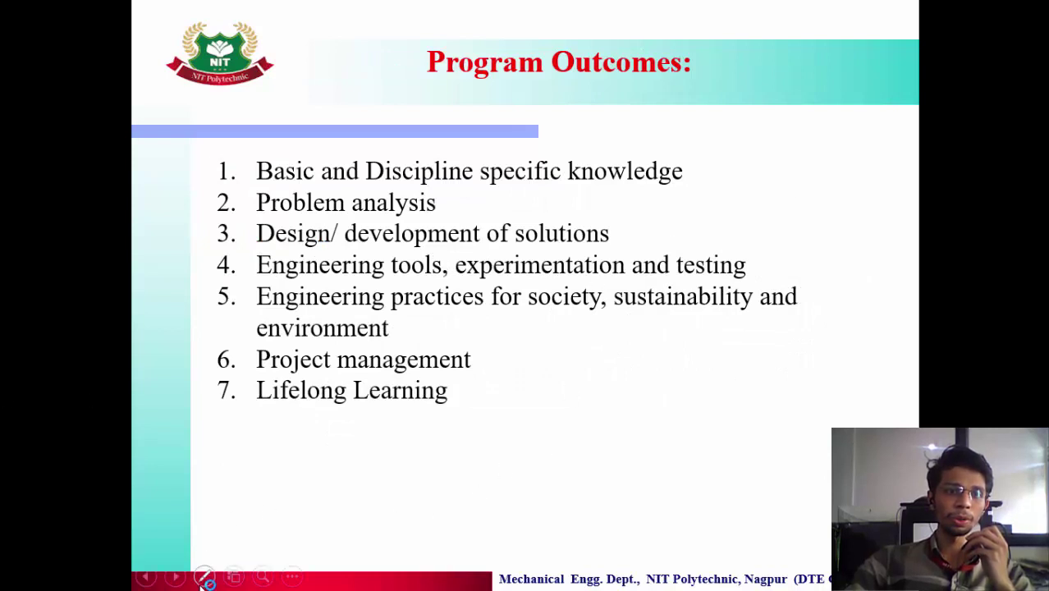
- Switch to the pen and draw red ticks beside outcomes 1, 4 and 7
{"action": "left_click", "coordinate": [204, 577]}
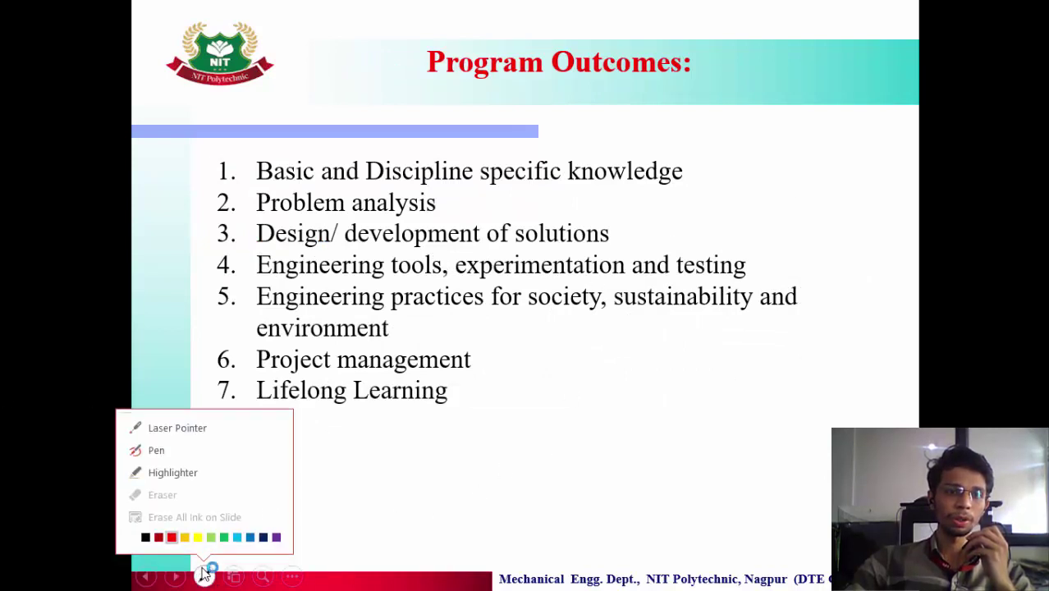
{"action": "left_click", "coordinate": [187, 452]}
{"action": "left_click_drag", "start_coordinate": [188, 169], "coordinate": [307, 155]}
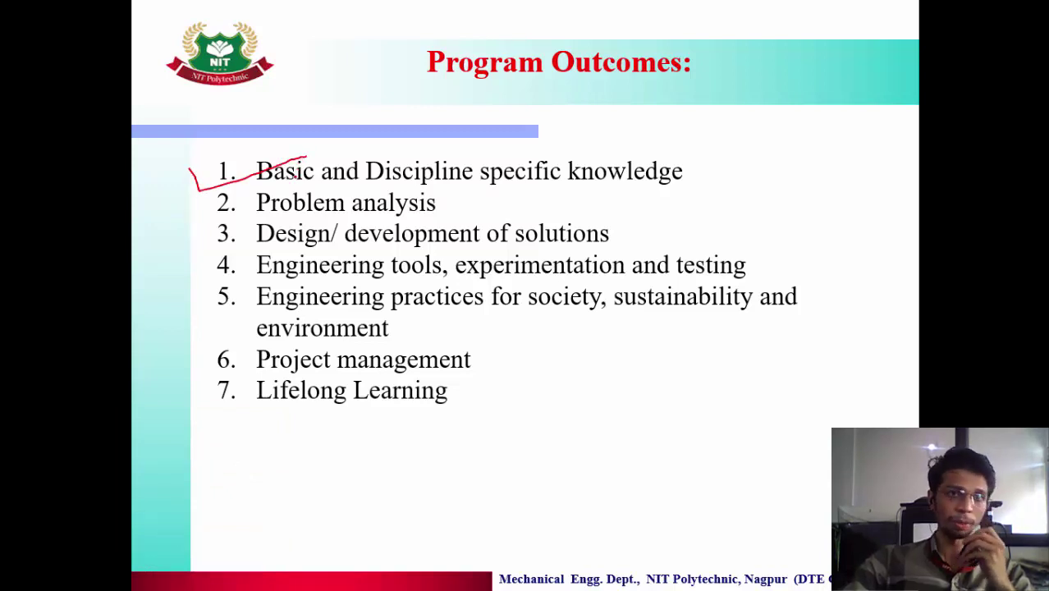
{"action": "left_click_drag", "start_coordinate": [190, 261], "coordinate": [269, 261]}
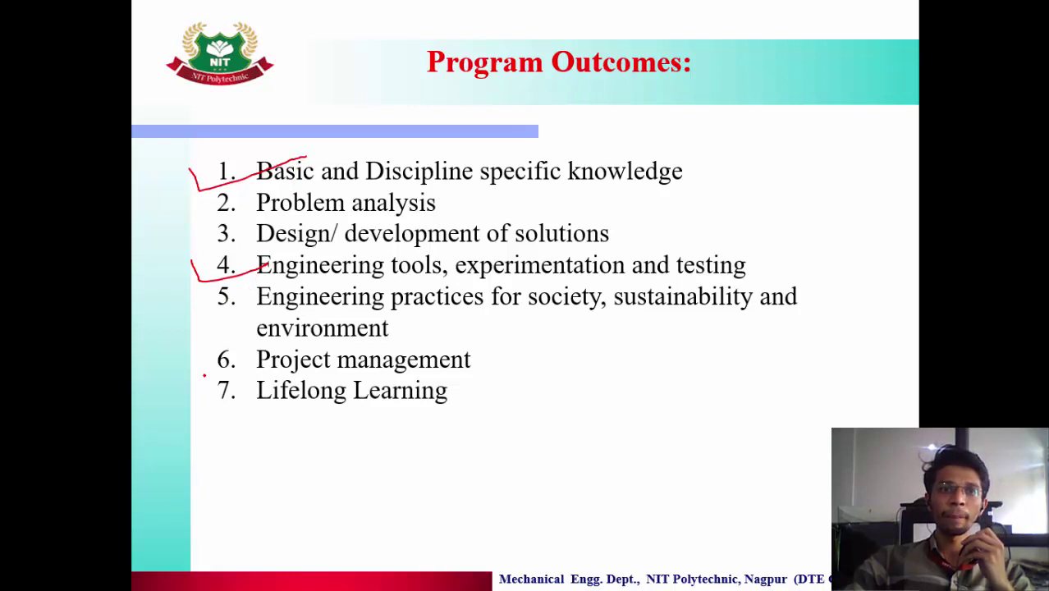
{"action": "left_click_drag", "start_coordinate": [189, 389], "coordinate": [286, 382]}
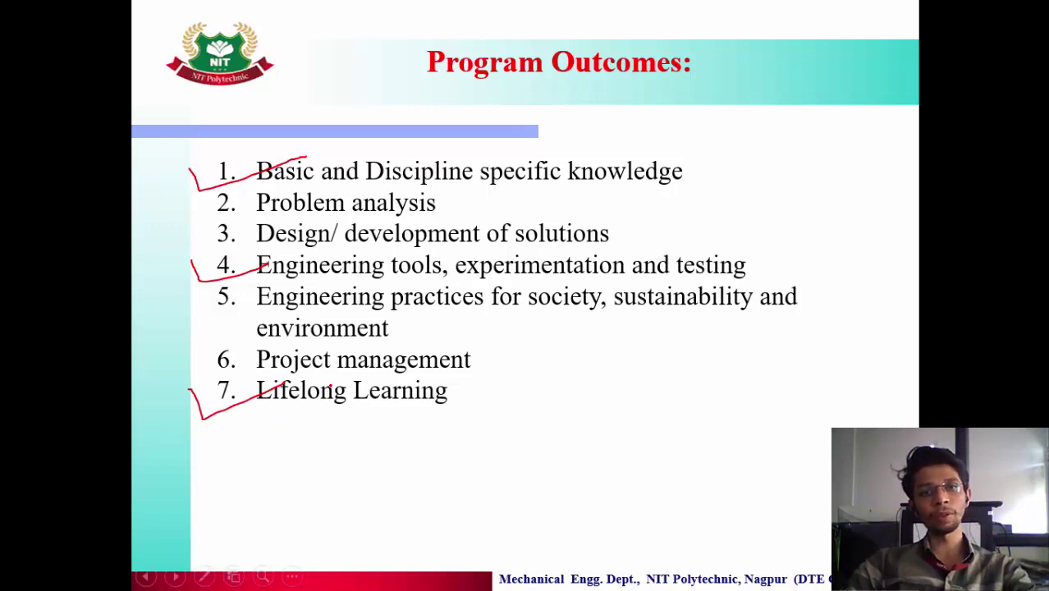
- End the slideshow, discard the ink annotations, and bring AutoCAD to the front
{"action": "key", "text": "Escape"}
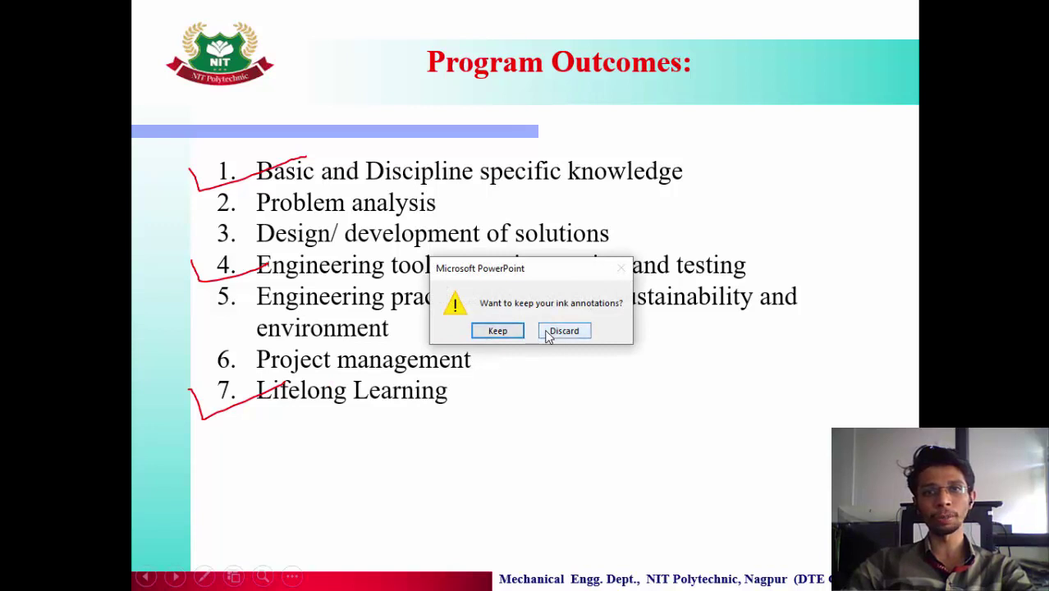
{"action": "left_click", "coordinate": [544, 332]}
{"action": "left_click", "coordinate": [660, 576]}
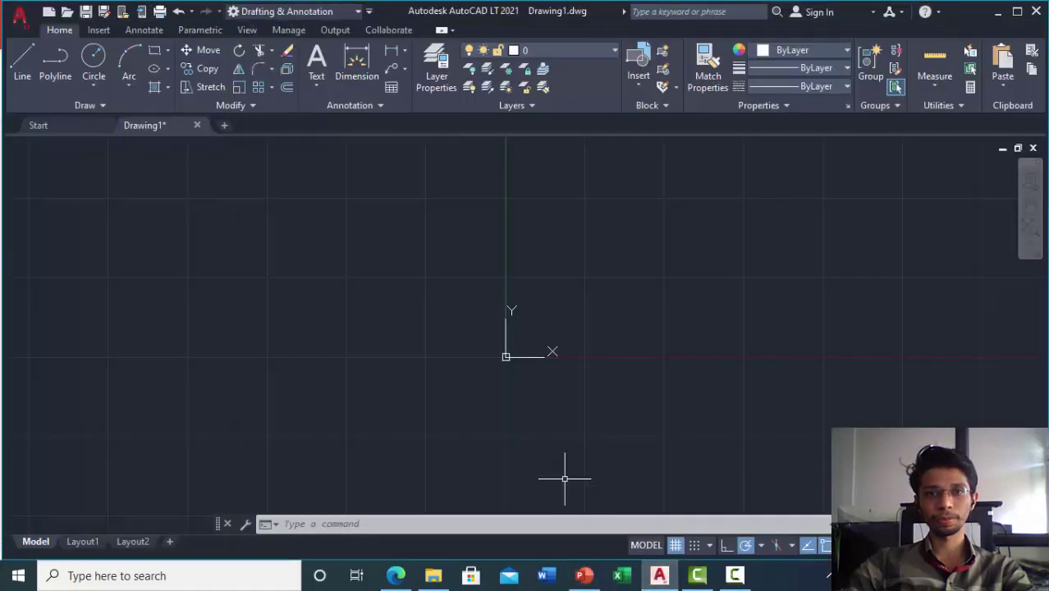
- Pan the drawing so the UCS origin sits at the lower left
{"action": "mouse_move", "coordinate": [547, 362]}
{"action": "middle_mouse_down"}
{"action": "mouse_move", "coordinate": [300, 451]}
{"action": "mouse_move", "coordinate": [88, 507]}
{"action": "middle_mouse_up"}
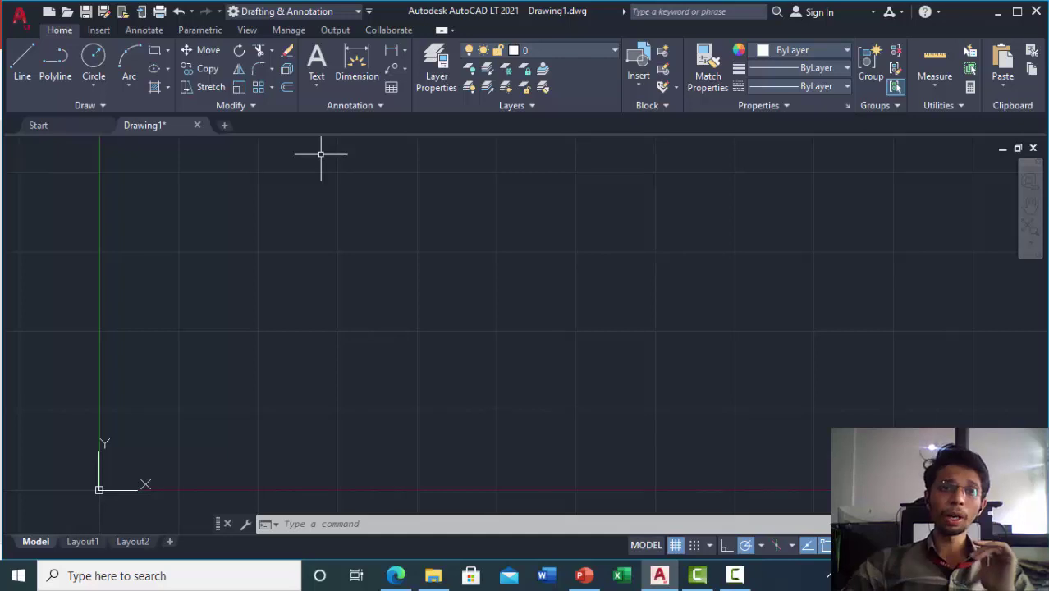
- Create single-line text 'Yugal' at 0° rotation just above the origin
{"action": "left_click", "coordinate": [319, 84]}
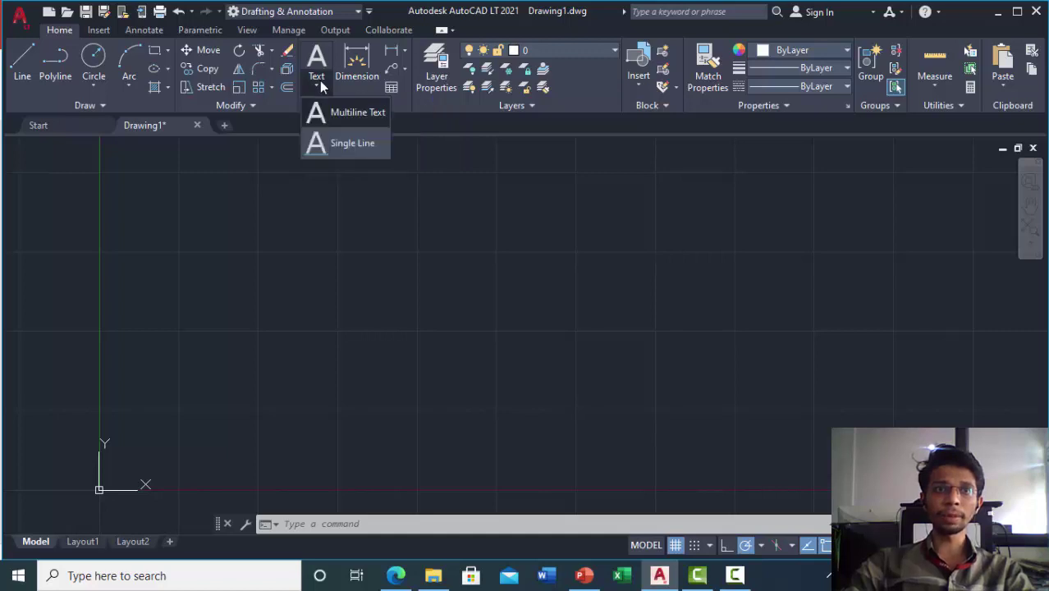
{"action": "left_click", "coordinate": [345, 146]}
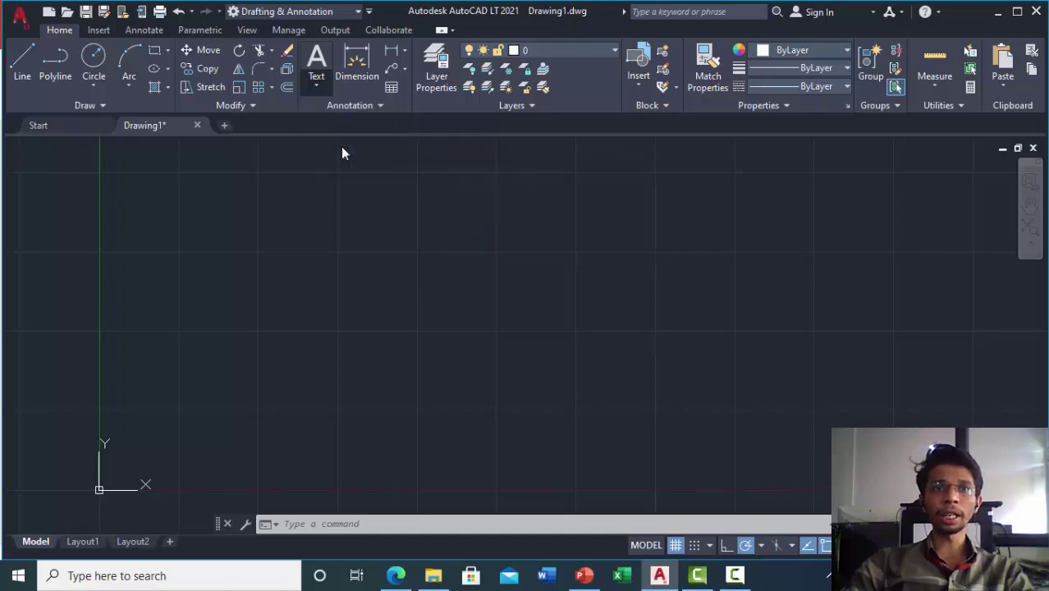
{"action": "left_click", "coordinate": [320, 251]}
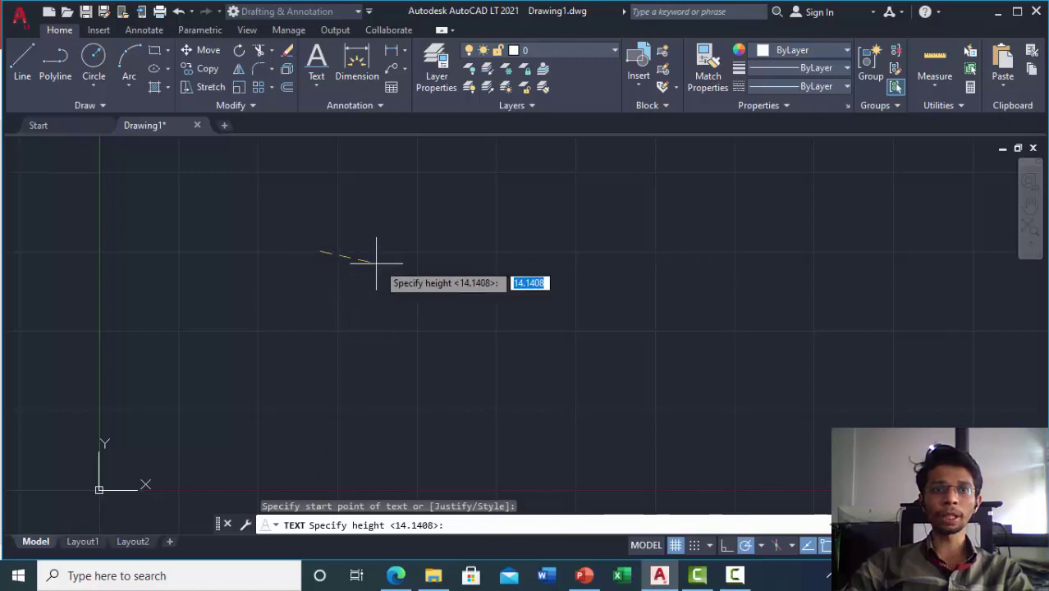
{"action": "left_click", "coordinate": [533, 251]}
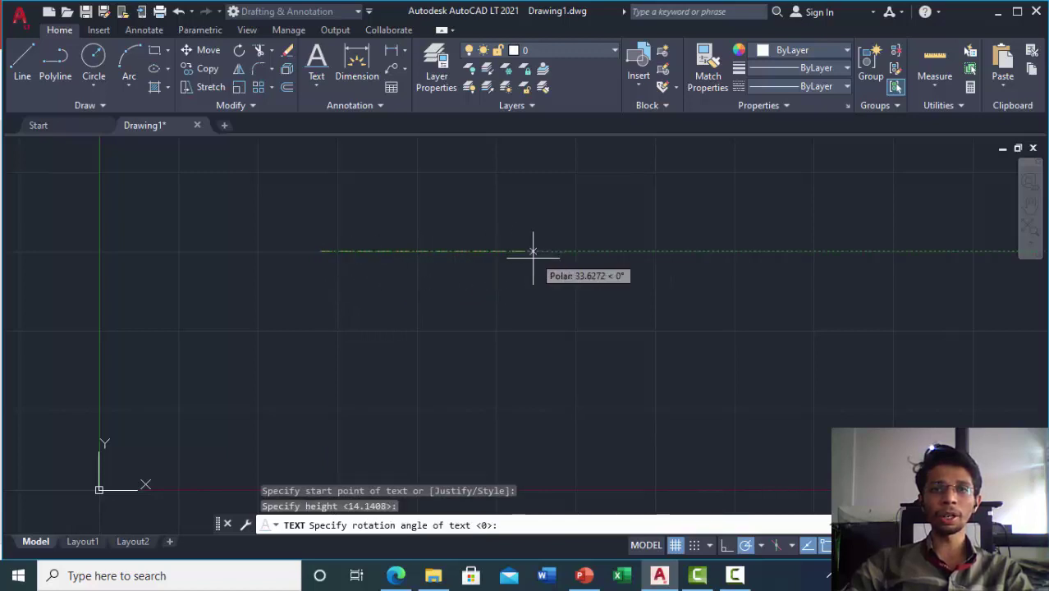
{"action": "left_click", "coordinate": [541, 251]}
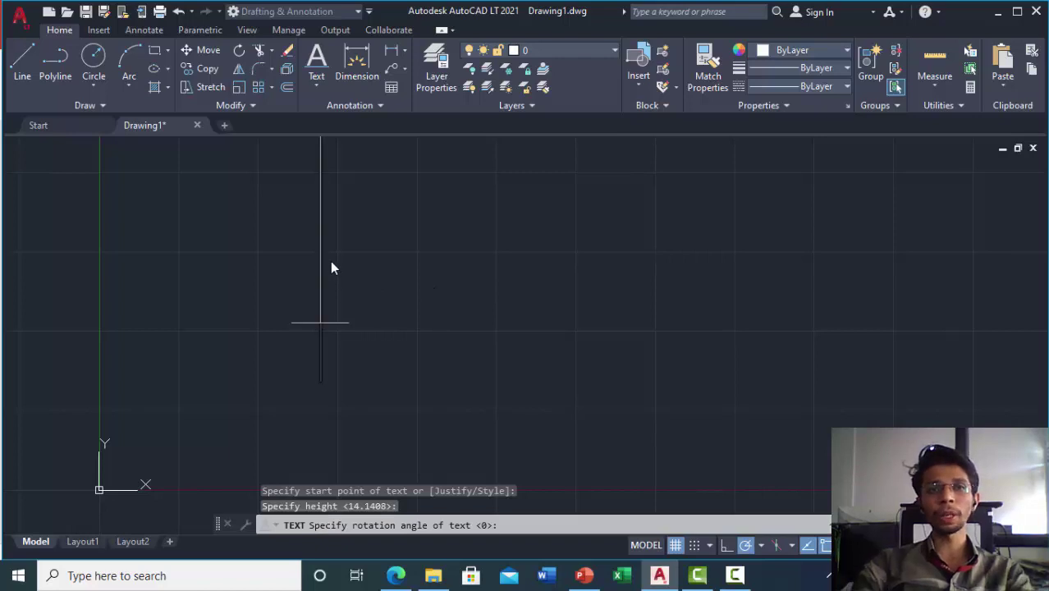
{"action": "type", "text": "Yu"}
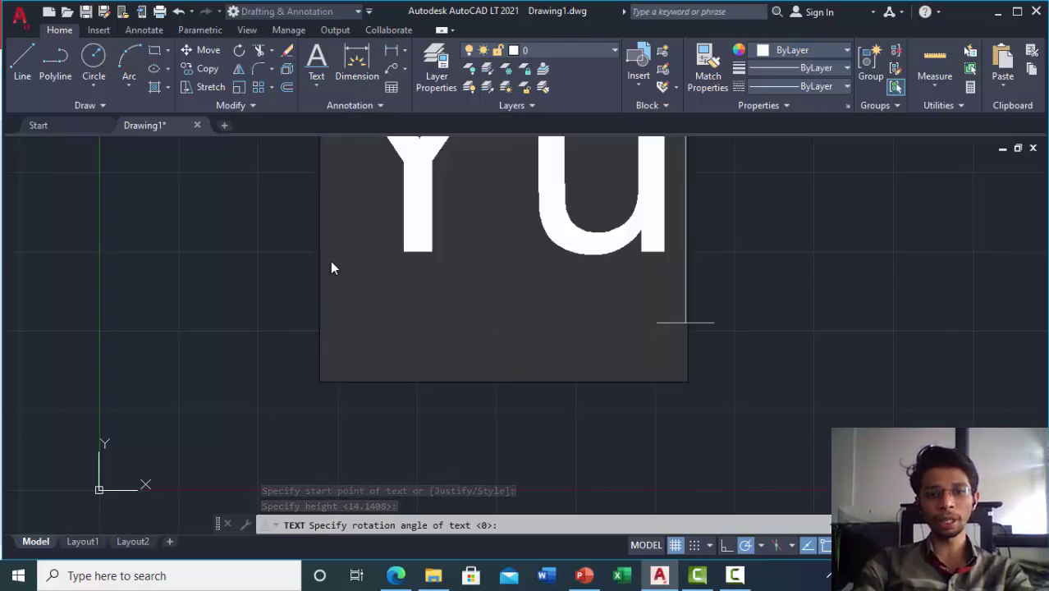
{"action": "type", "text": "gal"}
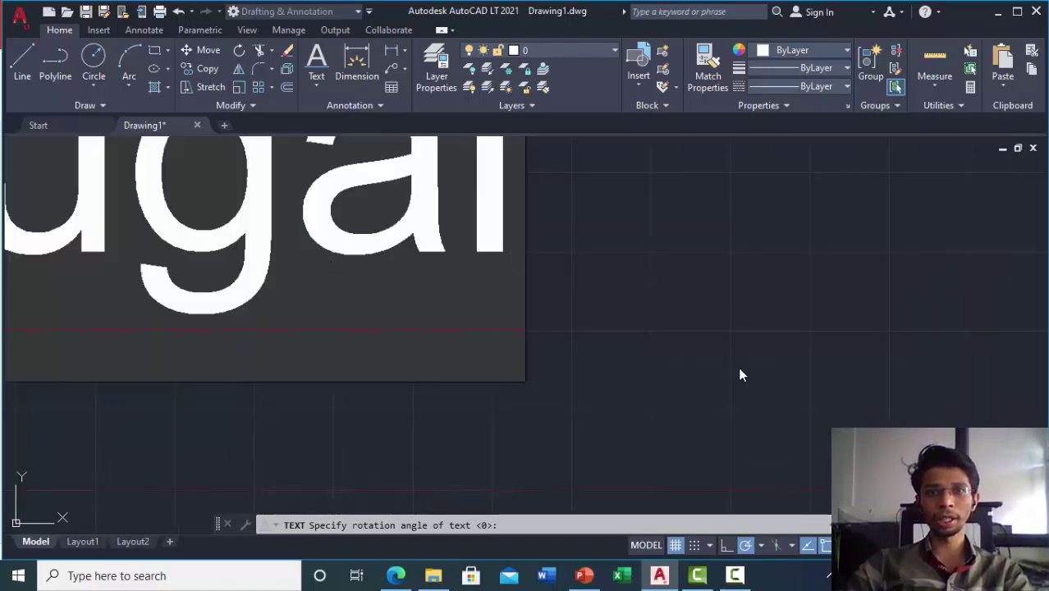
{"action": "left_click", "coordinate": [728, 368]}
- End the text command and zoom and pan to centre the Yugal text
{"action": "left_click", "coordinate": [592, 412]}
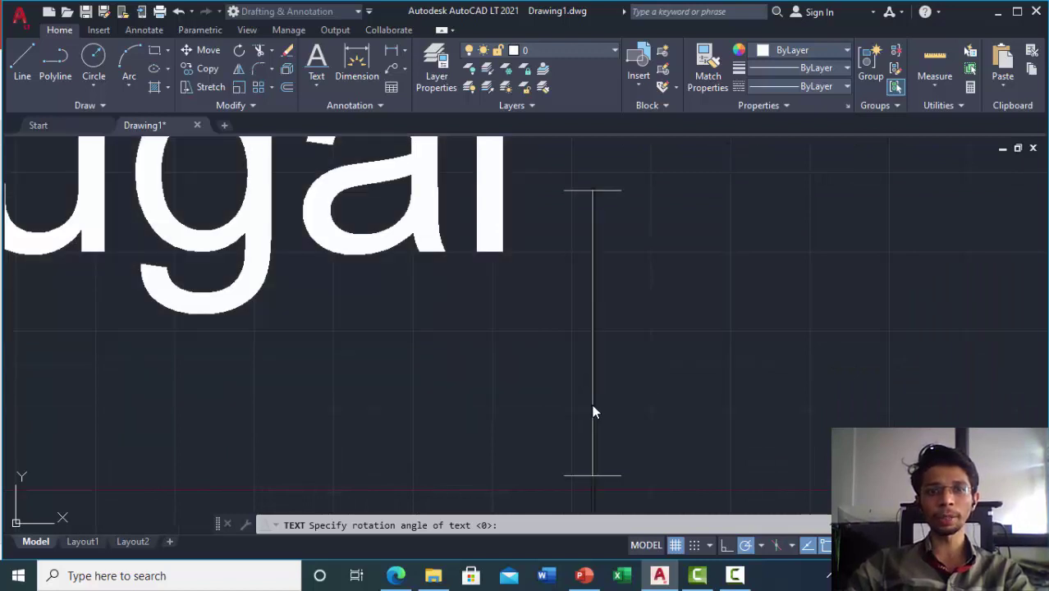
{"action": "key", "text": "Escape"}
{"action": "scroll", "coordinate": [469, 309], "scroll_direction": "down", "scroll_amount": 1}
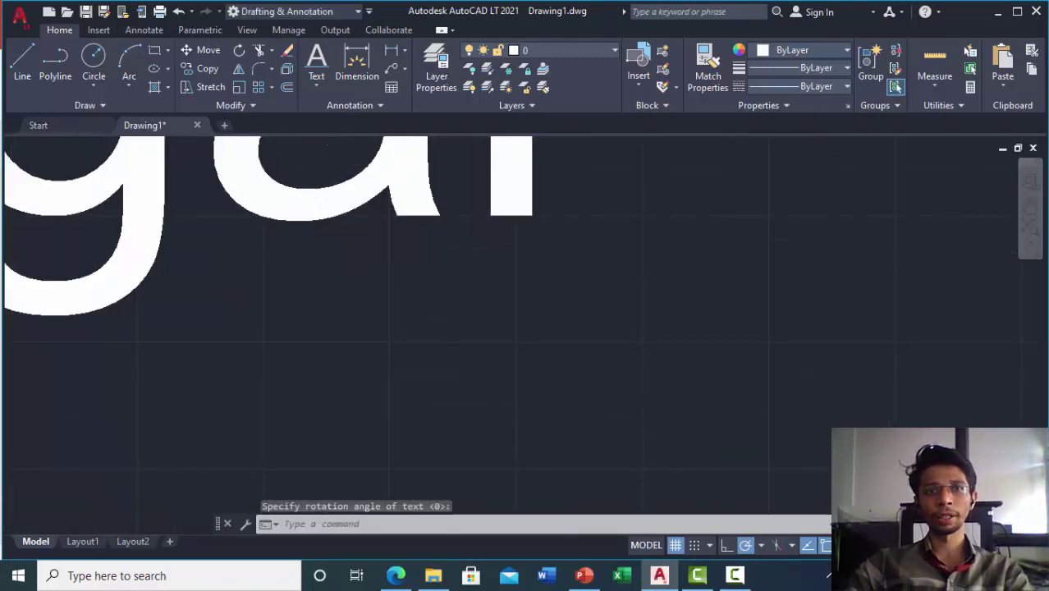
{"action": "scroll", "coordinate": [448, 311], "scroll_direction": "down", "scroll_amount": 5}
{"action": "middle_click_drag", "start_coordinate": [382, 300], "coordinate": [410, 382]}
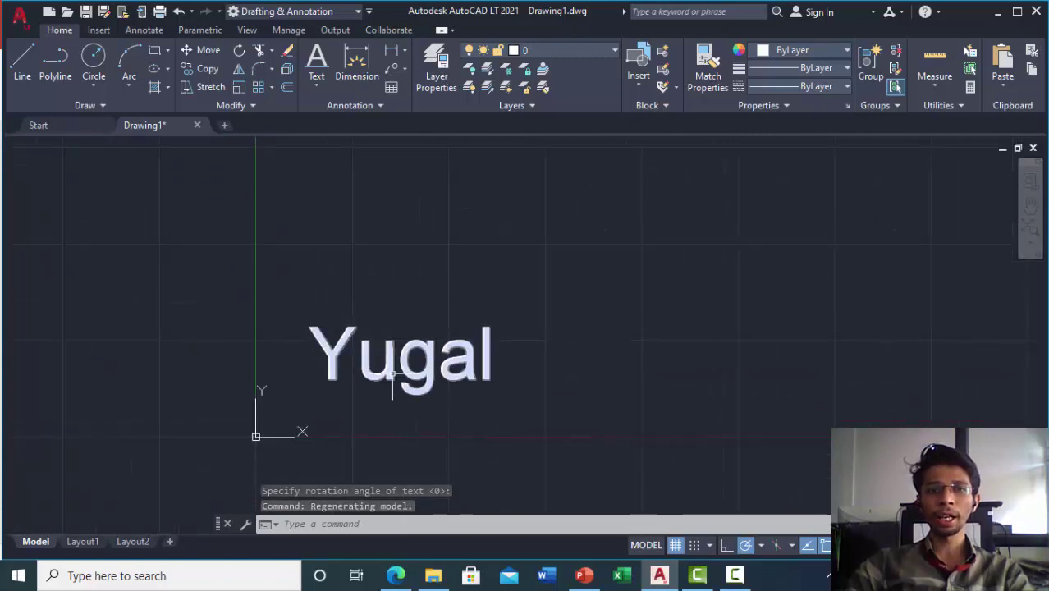
{"action": "left_click", "coordinate": [392, 373]}
{"action": "double_click", "coordinate": [367, 360]}
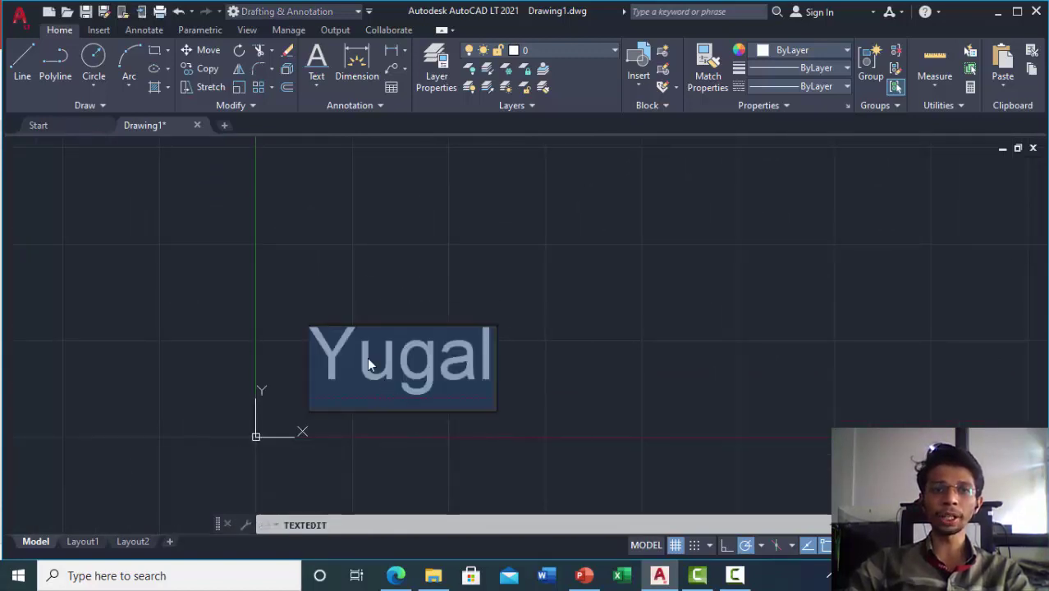
{"action": "left_click", "coordinate": [353, 375]}
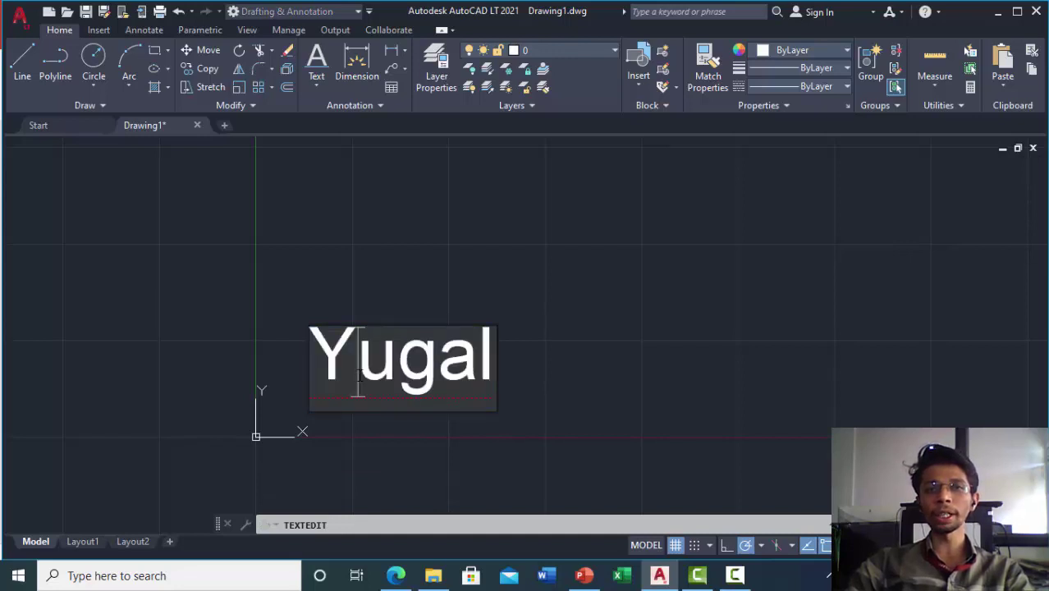
{"action": "left_click_drag", "start_coordinate": [357, 374], "coordinate": [435, 374]}
{"action": "left_click", "coordinate": [437, 375]}
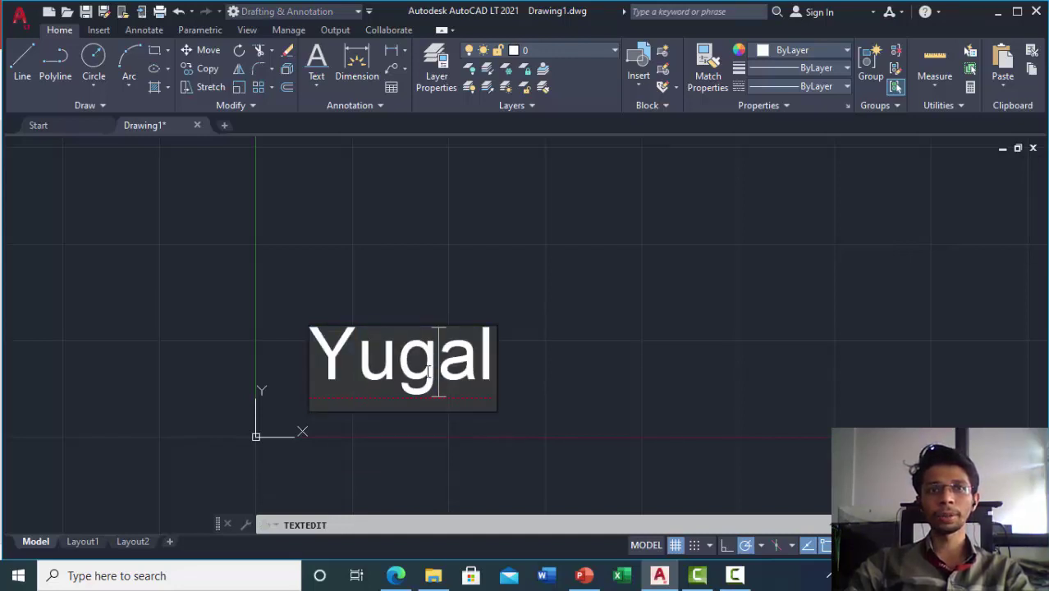
{"action": "double_click", "coordinate": [390, 369]}
{"action": "left_click", "coordinate": [364, 371]}
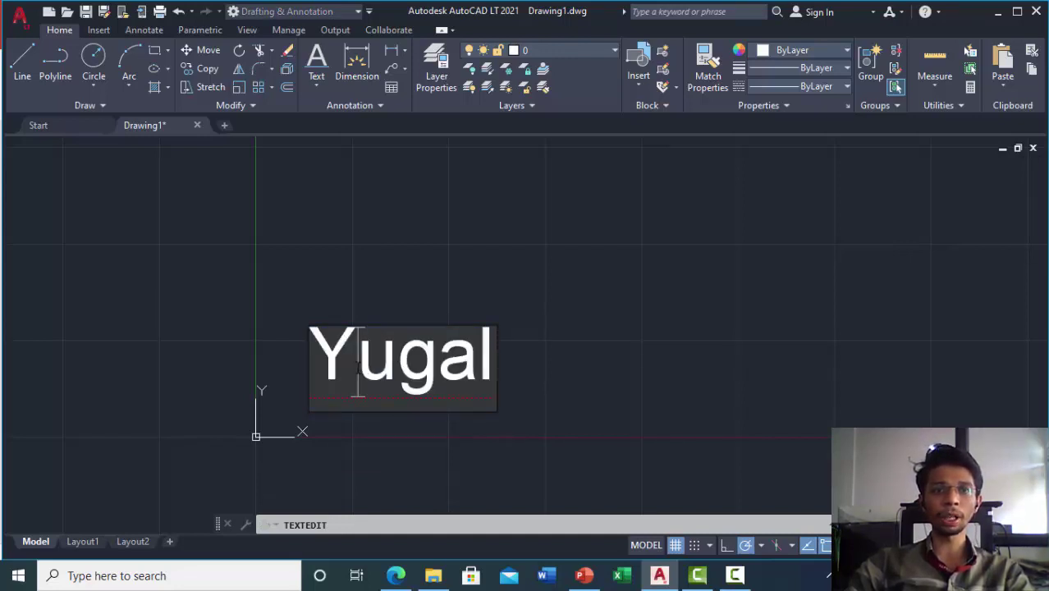
{"action": "type", "text": "ffd"}
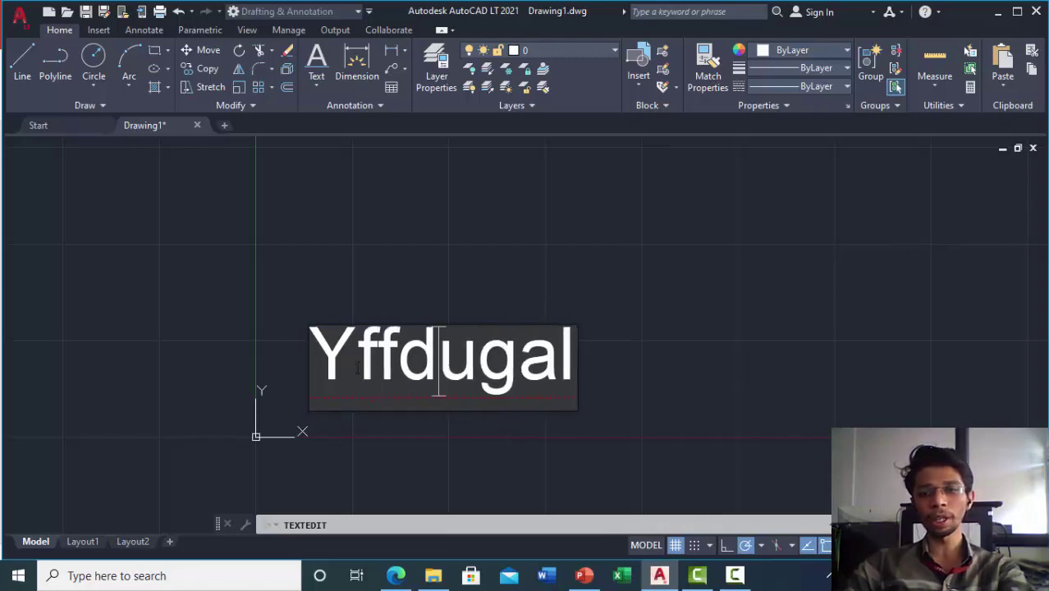
{"action": "key", "text": "BackSpace"}
{"action": "key", "text": "BackSpace"}
{"action": "key", "text": "BackSpace"}
{"action": "left_click", "coordinate": [399, 369]}
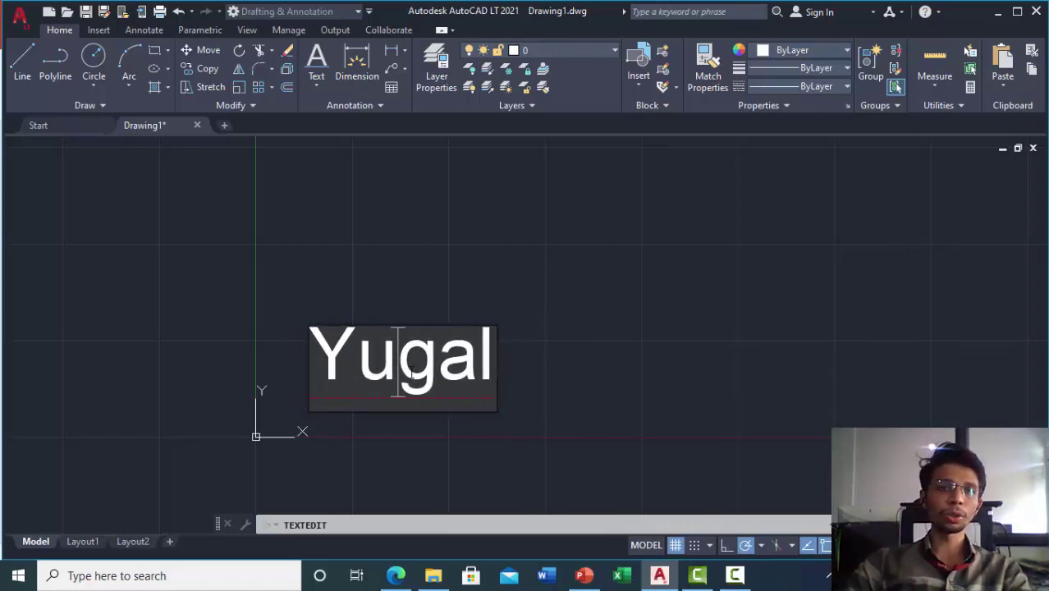
{"action": "key", "text": "Right"}
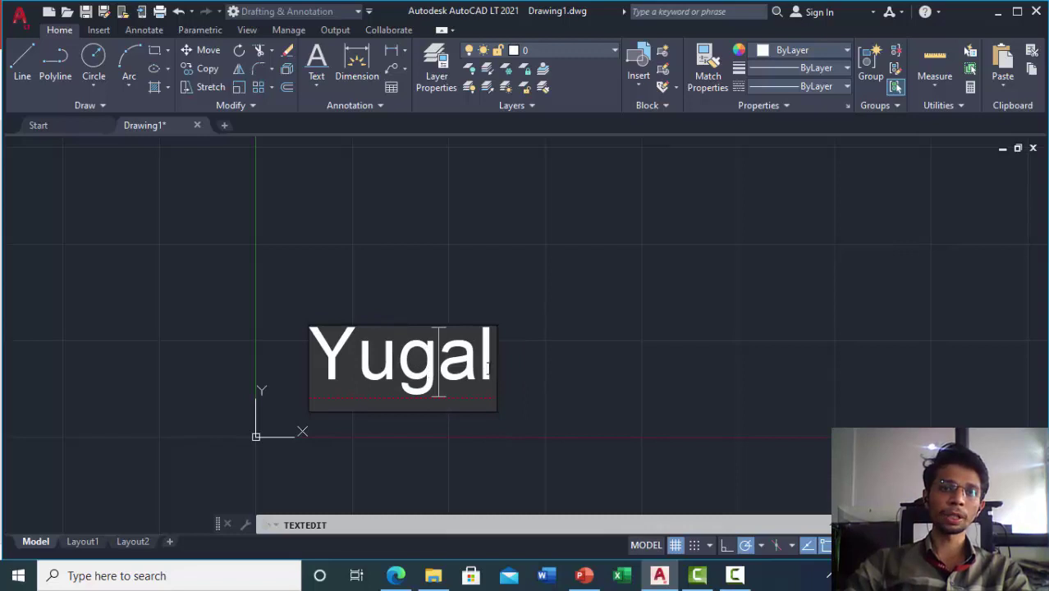
{"action": "left_click_drag", "start_coordinate": [491, 361], "coordinate": [326, 358]}
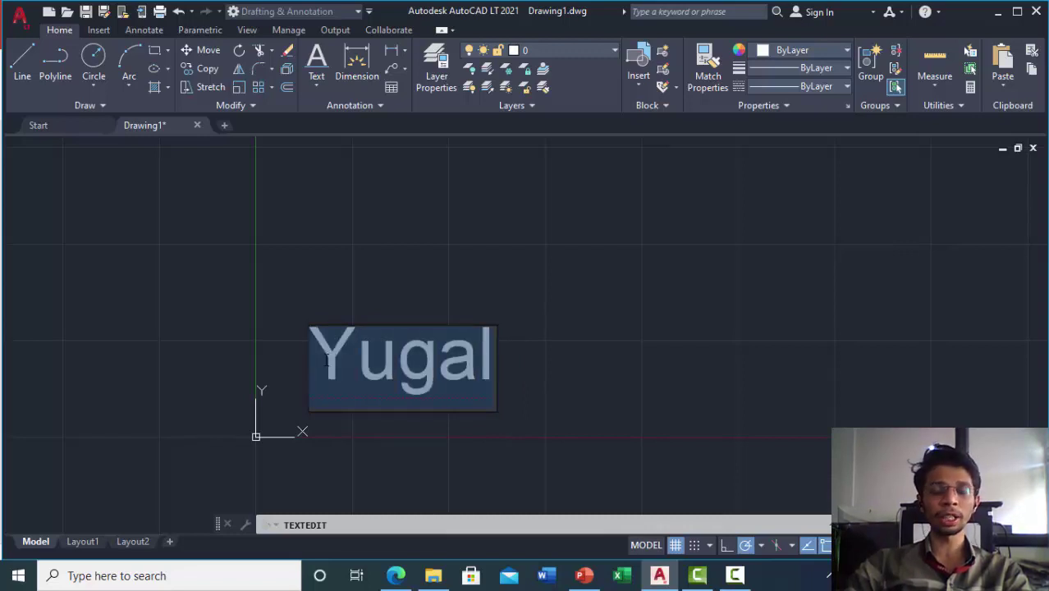
{"action": "left_click", "coordinate": [535, 367]}
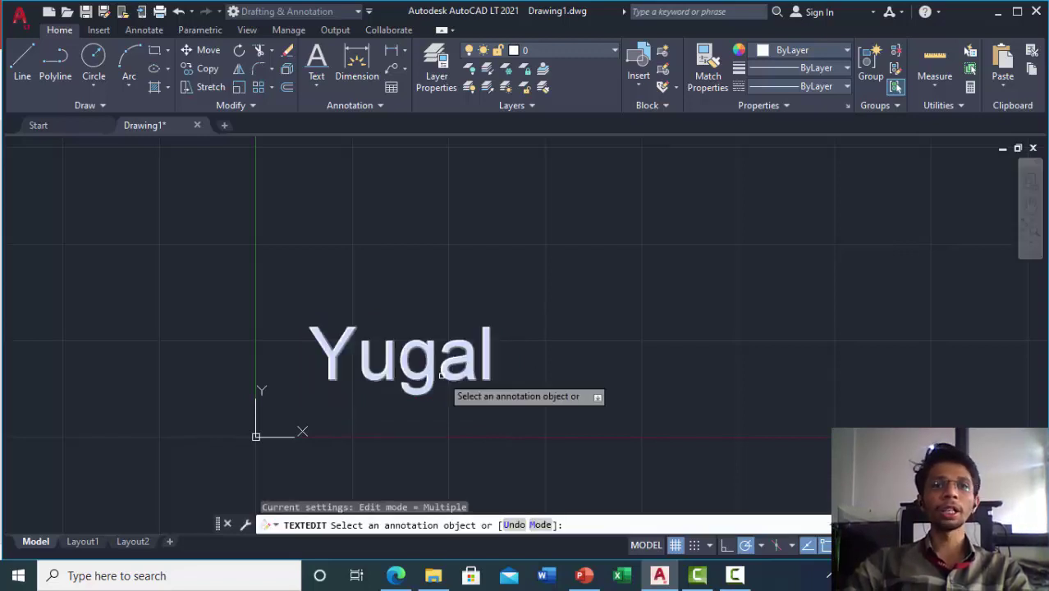
{"action": "key", "text": "Escape"}
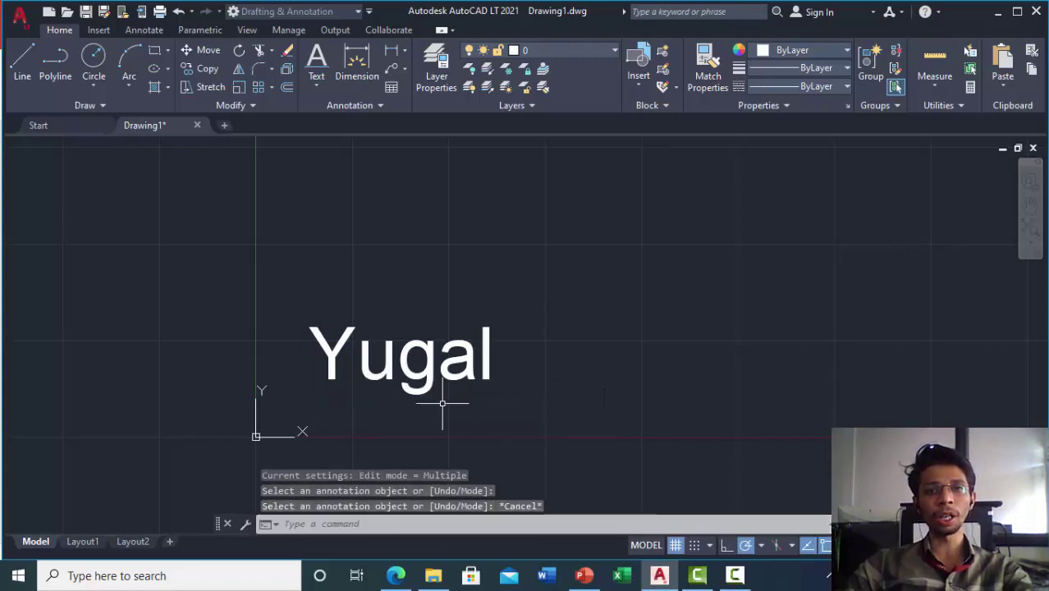
{"action": "left_click", "coordinate": [408, 389]}
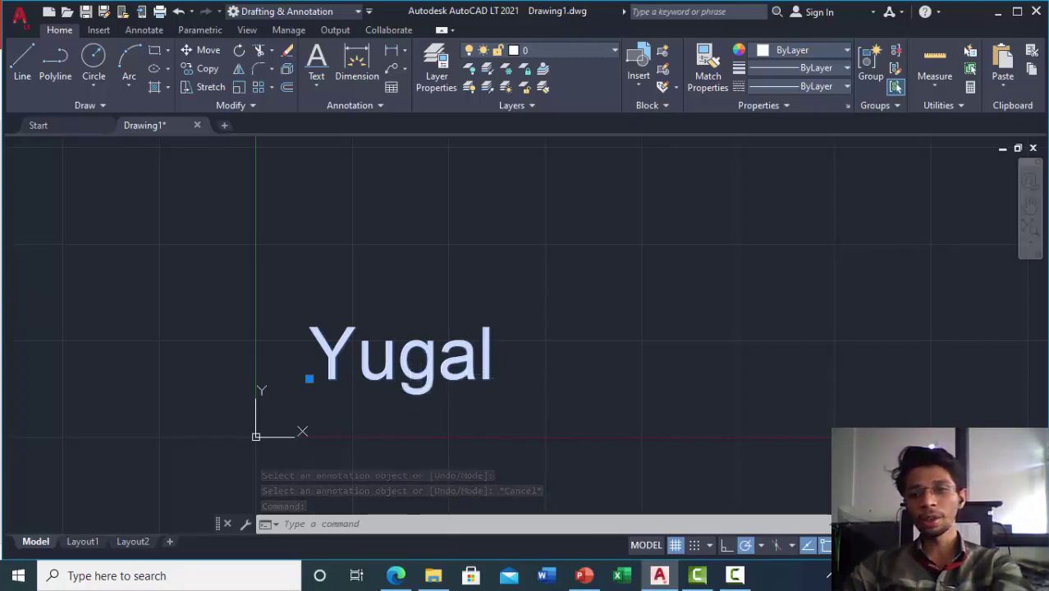
- Erase the existing Yugal single-line text
{"action": "key", "text": "Delete"}
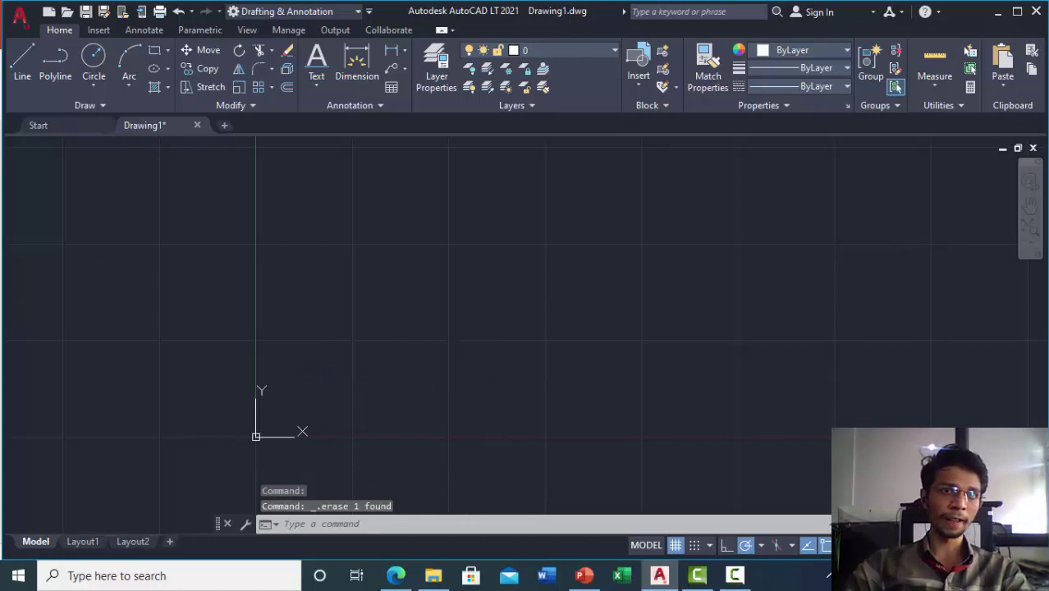
{"action": "left_click", "coordinate": [319, 86]}
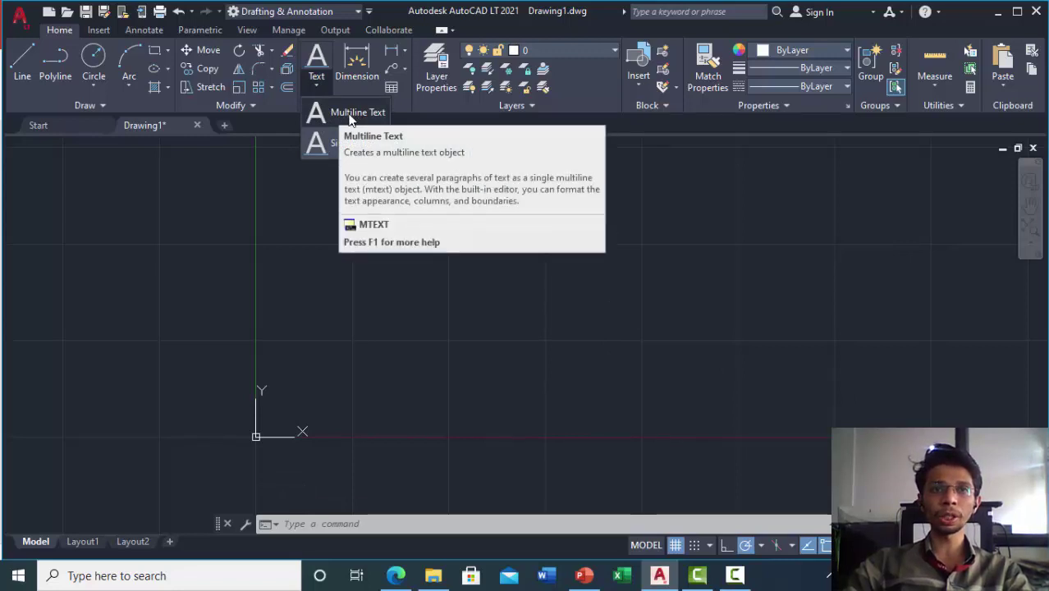
{"action": "left_click", "coordinate": [367, 286]}
- Start MTEXT and define a multiline text box by two corners
{"action": "type", "text": "m"}
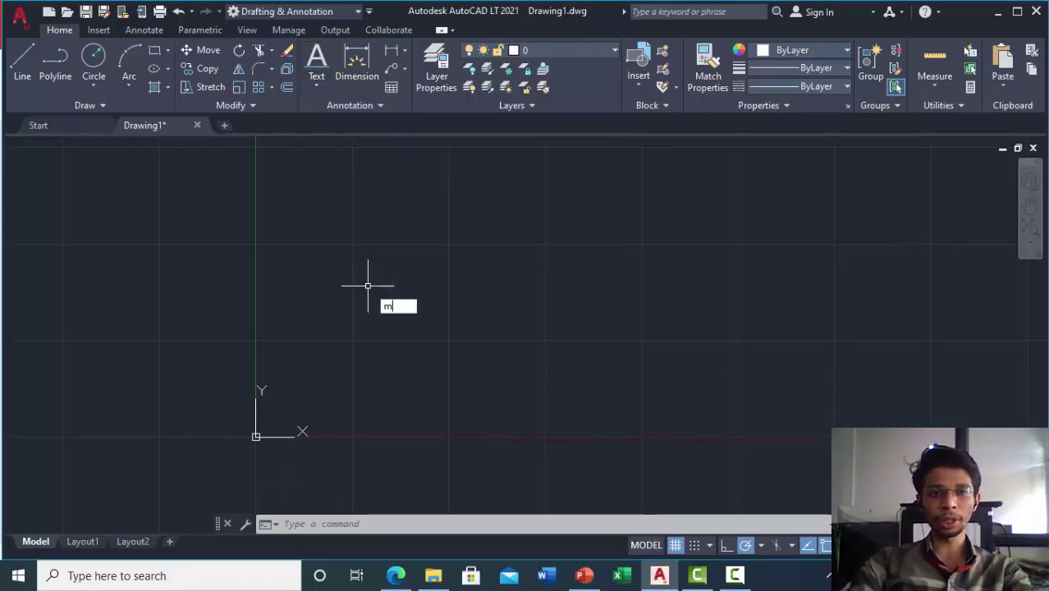
{"action": "type", "text": "ex"}
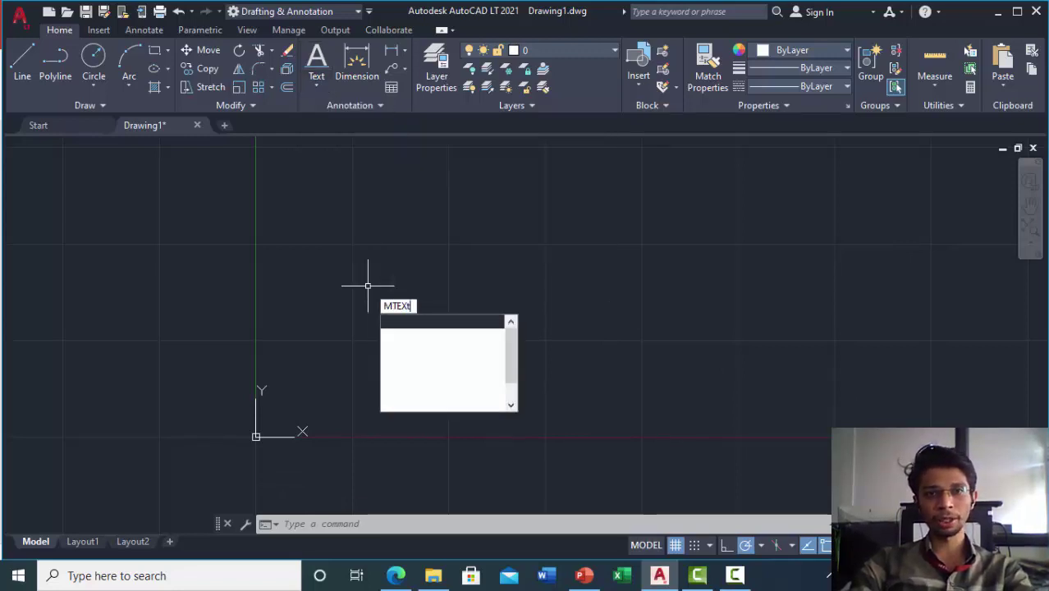
{"action": "type", "text": "t"}
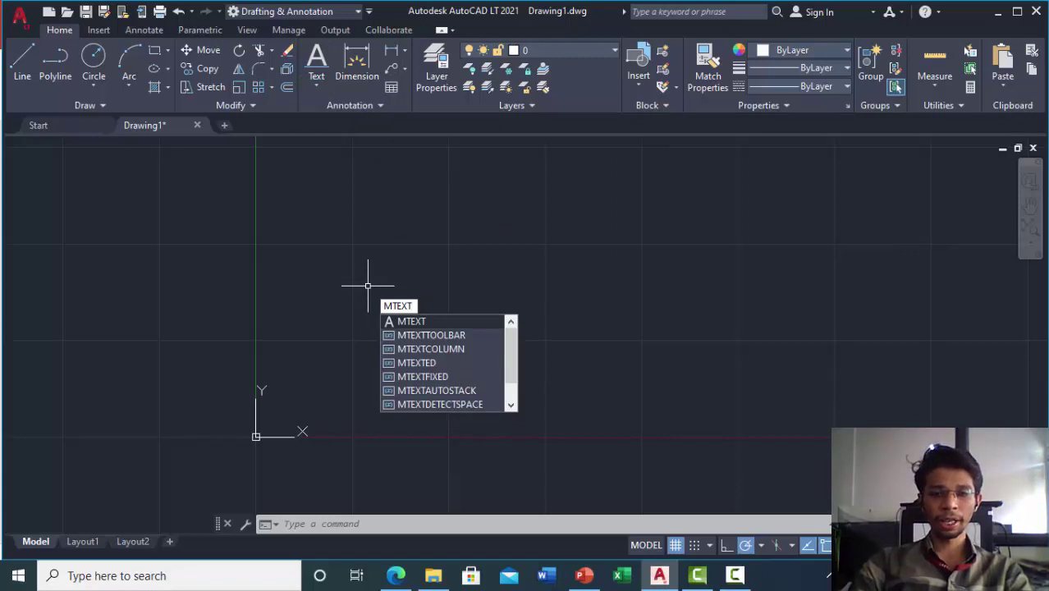
{"action": "key", "text": "Return"}
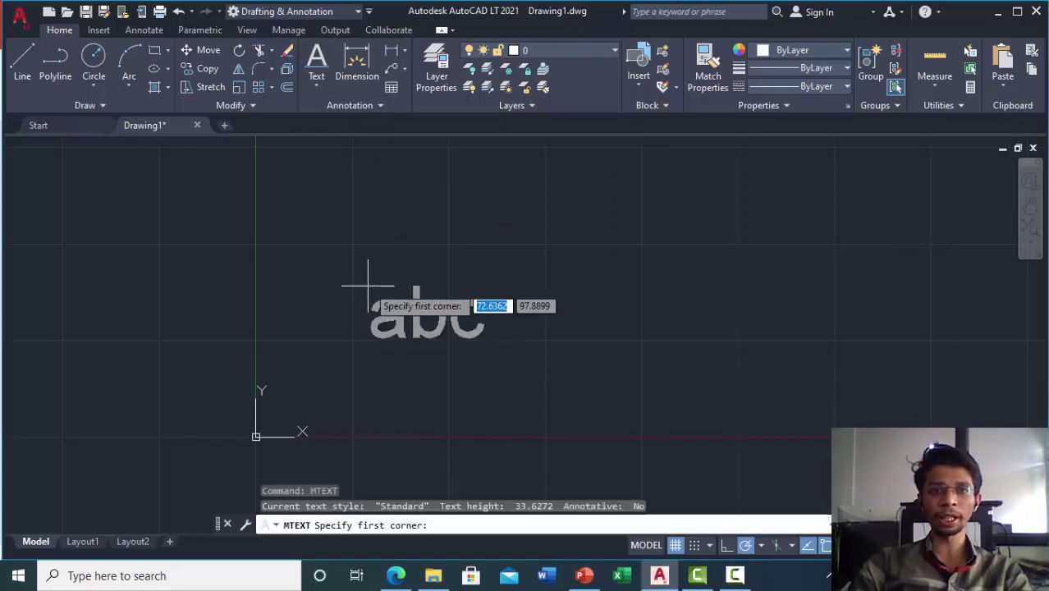
{"action": "left_click", "coordinate": [332, 248]}
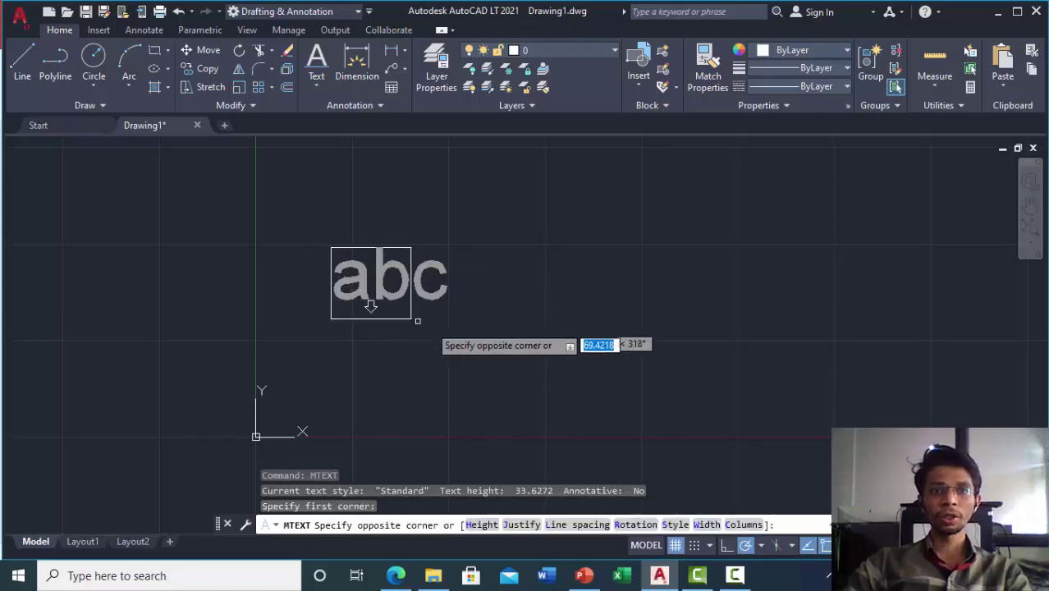
{"action": "left_click", "coordinate": [744, 342]}
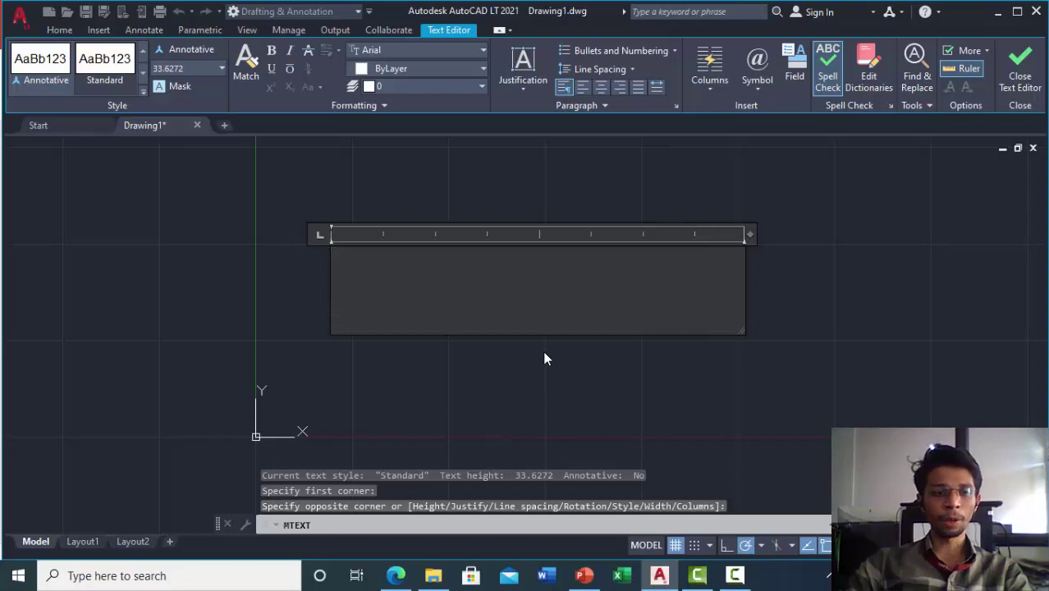
- Type 'Yugal' into the multiline text box and commit it
{"action": "type", "text": "Yu"}
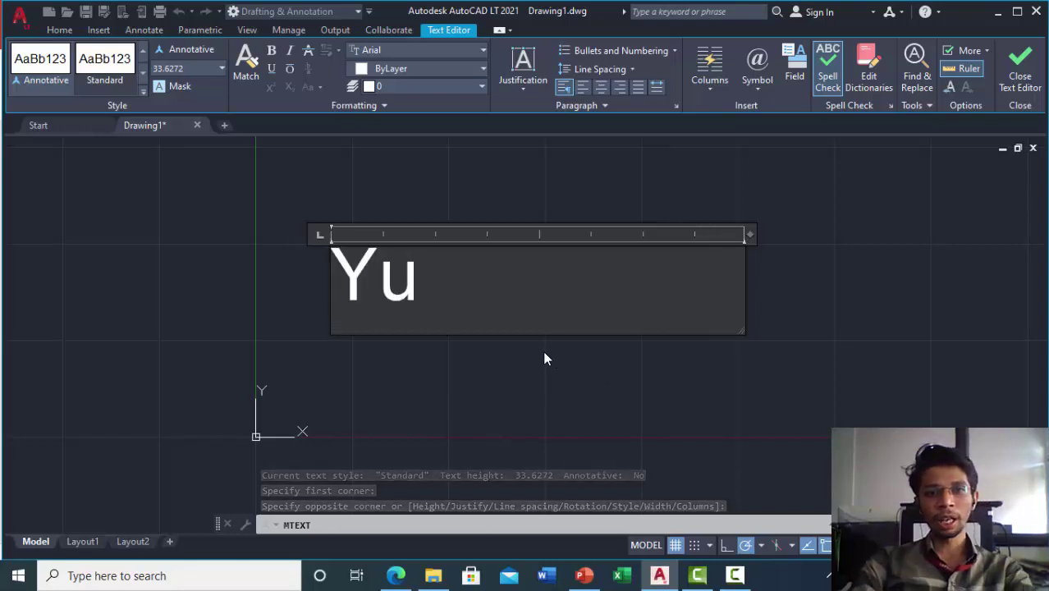
{"action": "type", "text": "gal"}
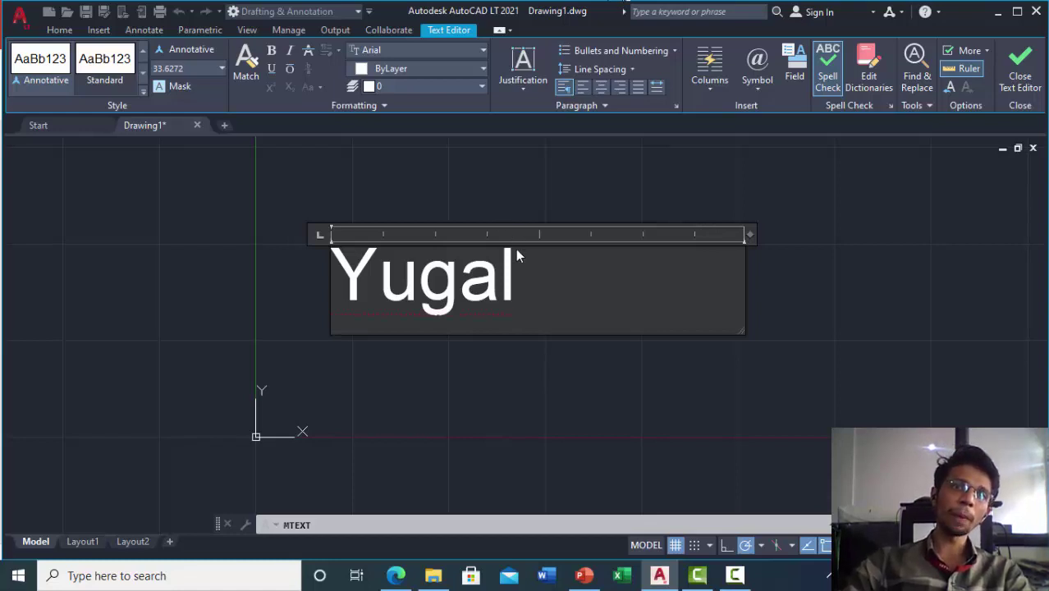
{"action": "left_click", "coordinate": [532, 343]}
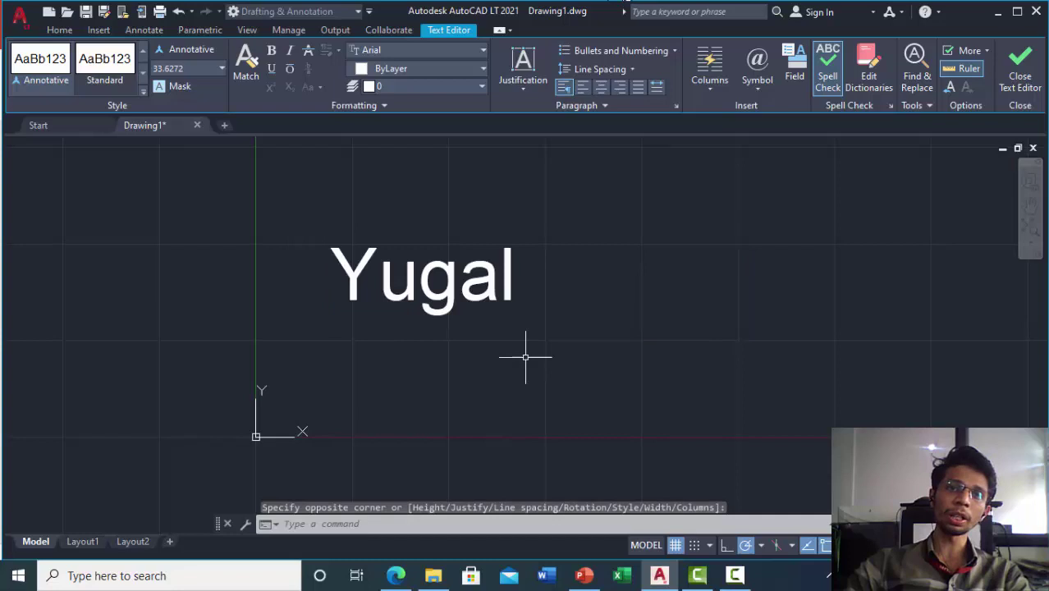
{"action": "double_click", "coordinate": [490, 304]}
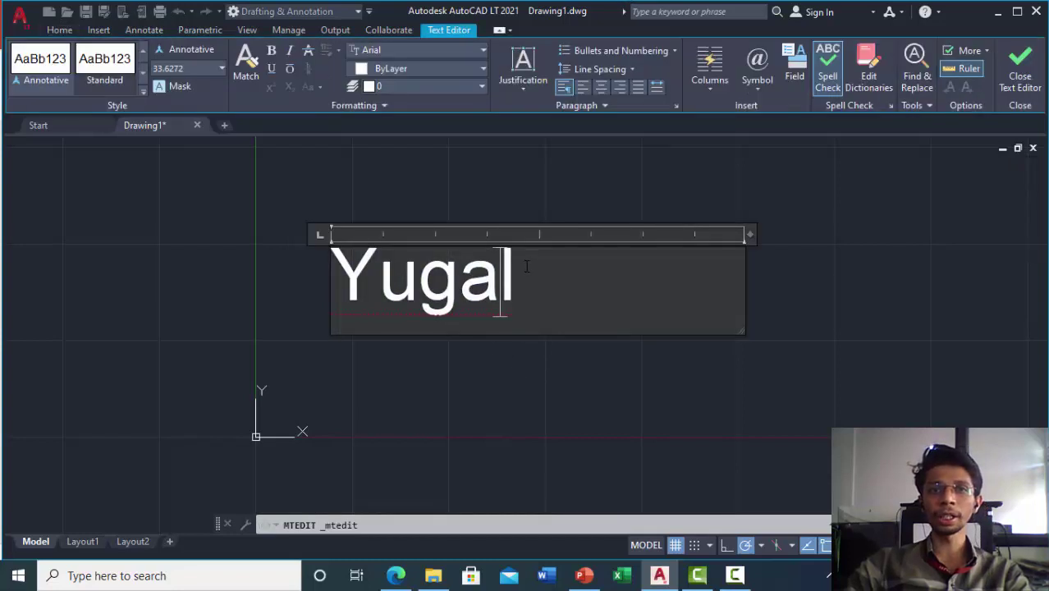
{"action": "left_click", "coordinate": [483, 386]}
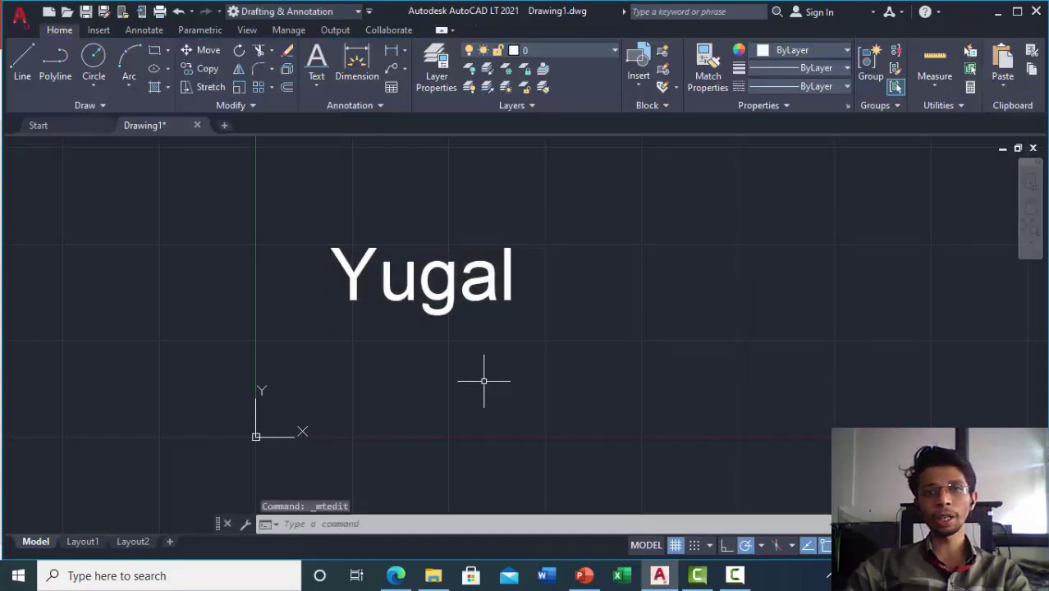
- Reopen the Yugal mtext in the editor and select the whole word
{"action": "left_click", "coordinate": [490, 302]}
{"action": "double_click", "coordinate": [538, 281]}
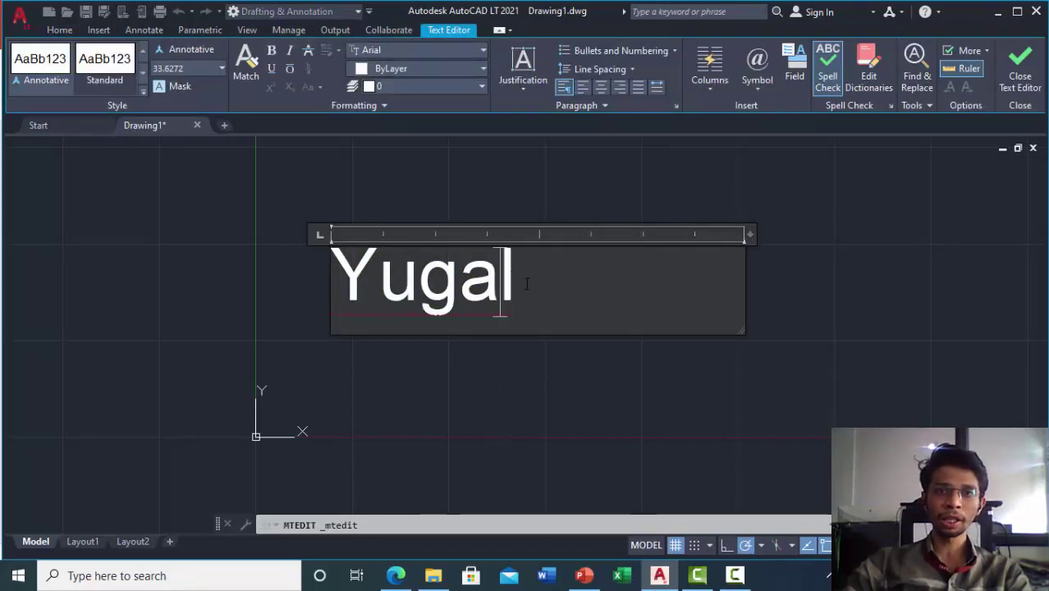
{"action": "left_click_drag", "start_coordinate": [509, 261], "coordinate": [342, 274]}
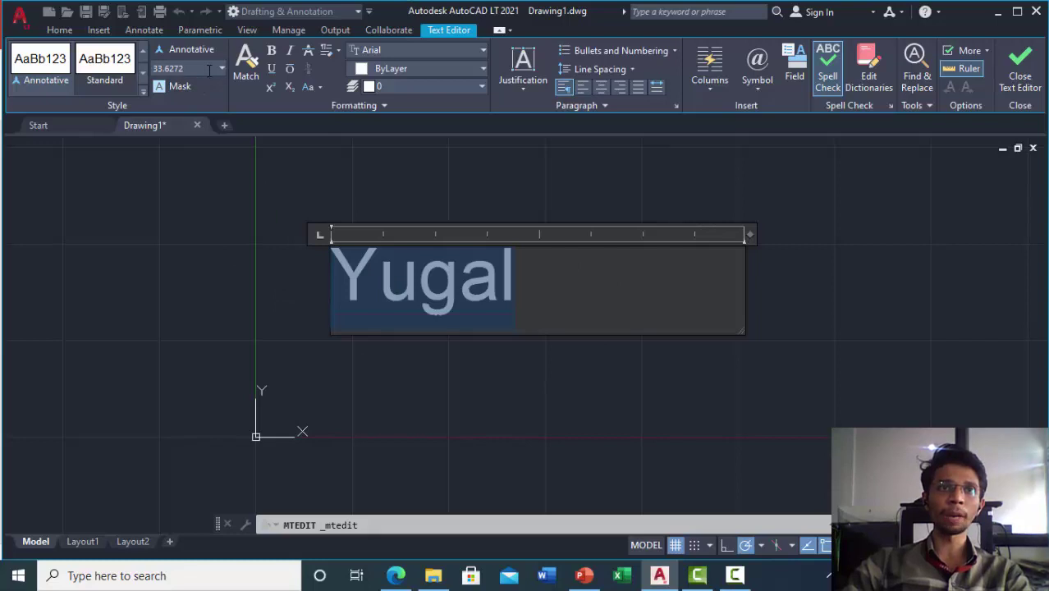
- Set the Yugal text height to 10, close the editor, and reselect the text
{"action": "type", "text": "10"}
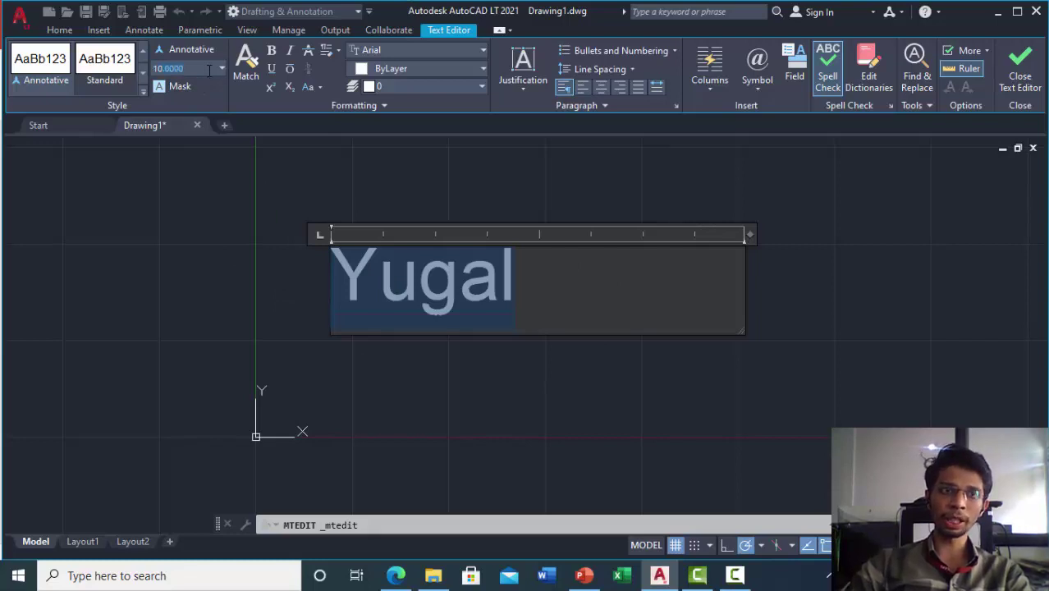
{"action": "key", "text": "Return"}
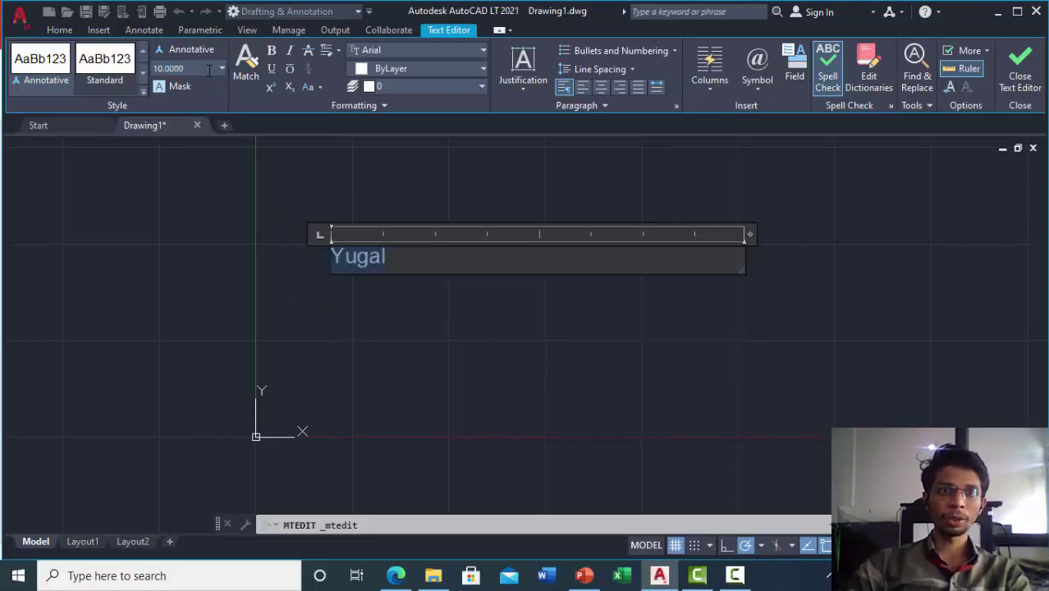
{"action": "left_click", "coordinate": [303, 281]}
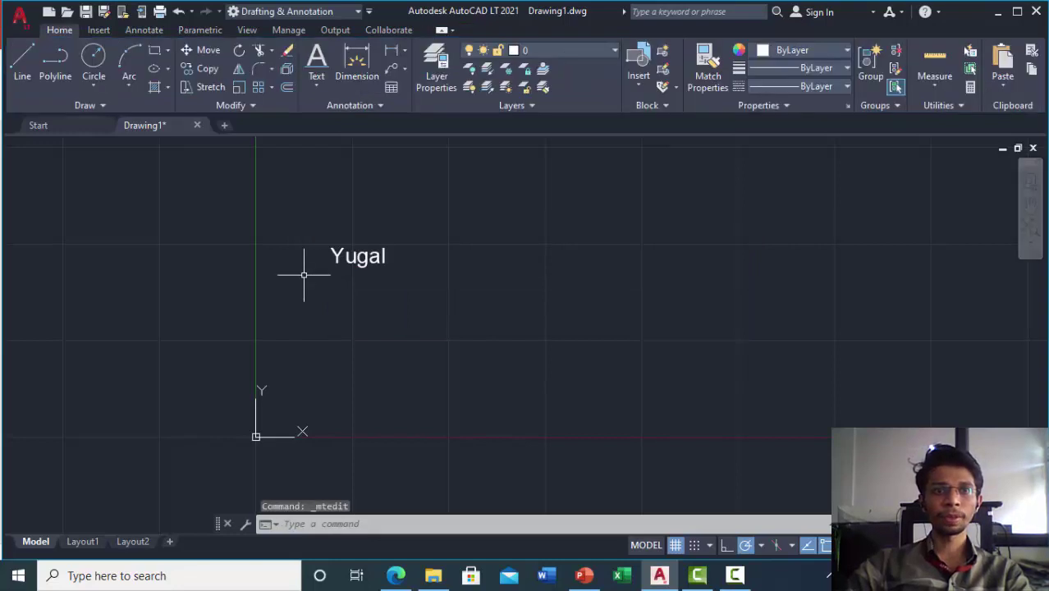
{"action": "scroll", "coordinate": [336, 257], "scroll_direction": "up", "scroll_amount": 3}
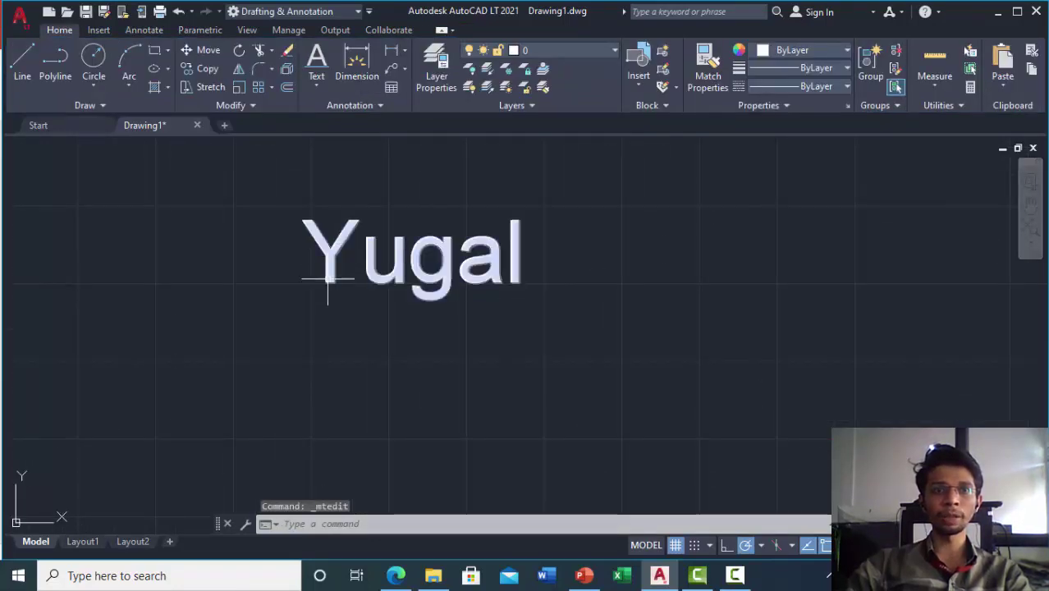
{"action": "left_click", "coordinate": [327, 259]}
- Change the Yugal font to Bahnschrift SemiBold SemiCondensed
{"action": "double_click", "coordinate": [359, 271]}
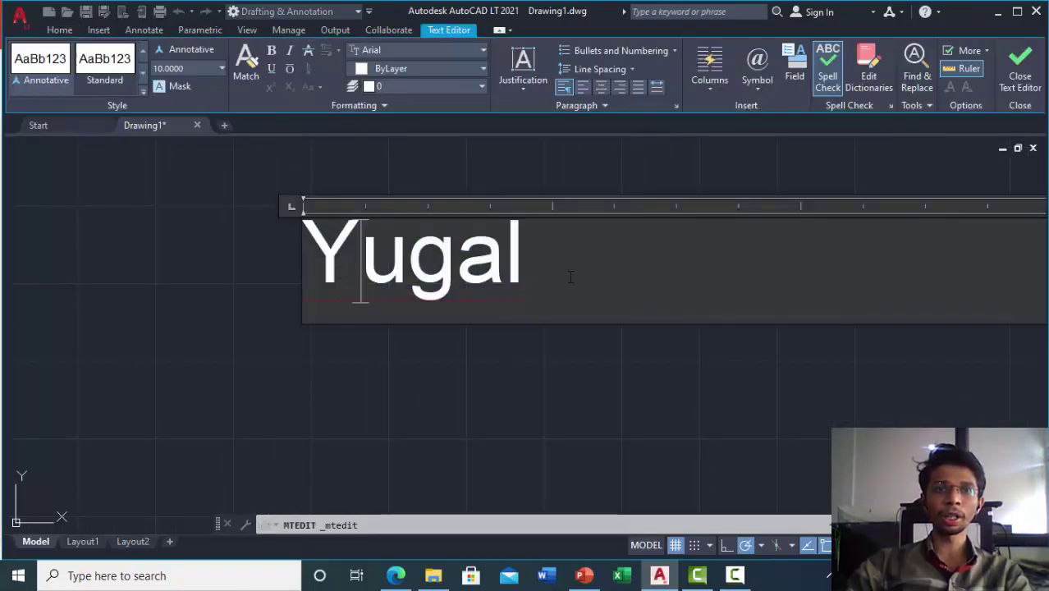
{"action": "left_click_drag", "start_coordinate": [526, 279], "coordinate": [291, 268]}
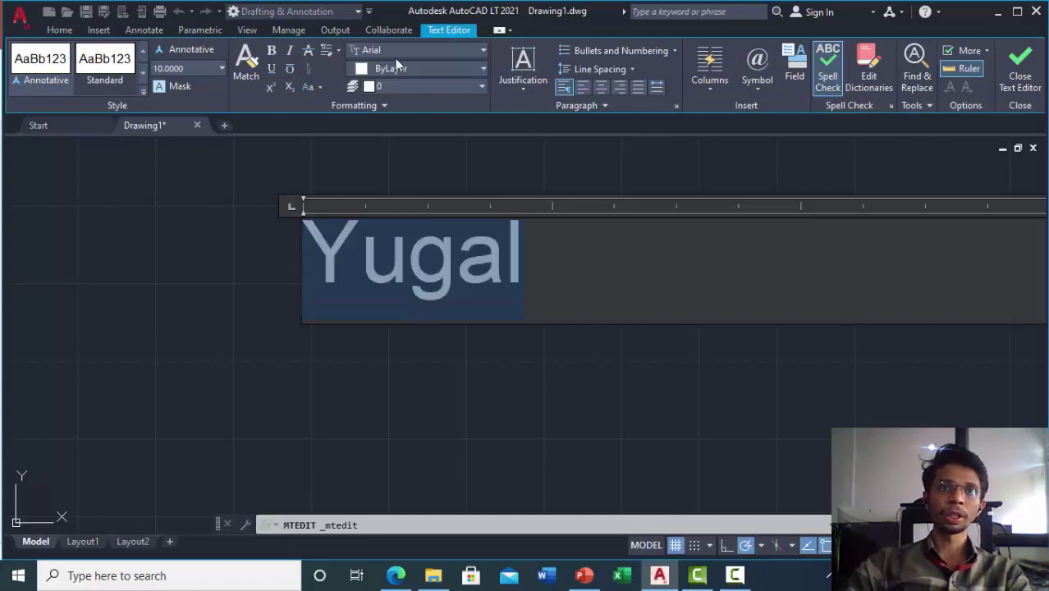
{"action": "left_click", "coordinate": [386, 49]}
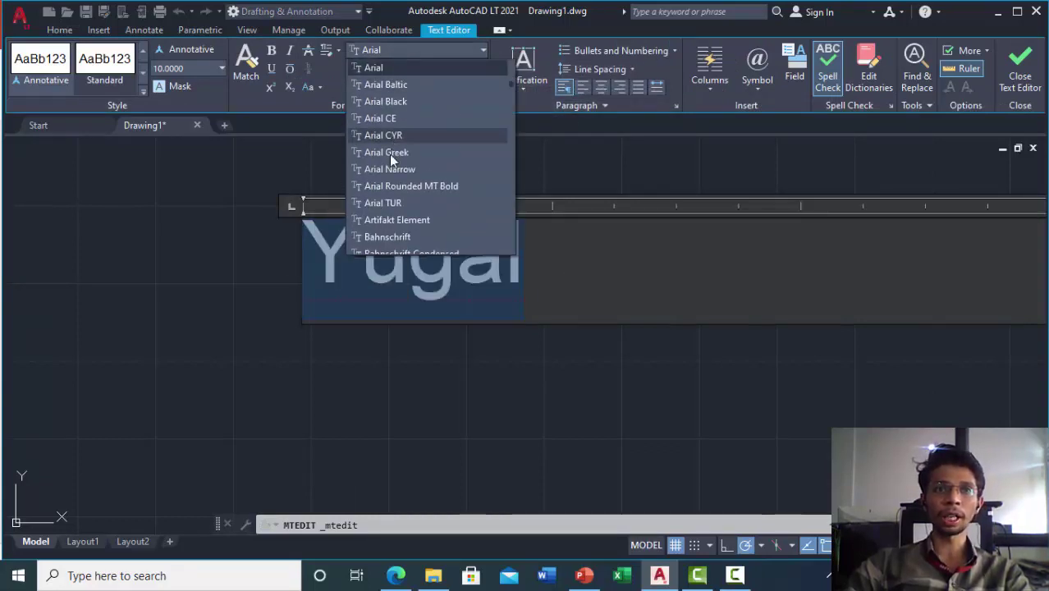
{"action": "scroll", "coordinate": [387, 197], "scroll_direction": "down", "scroll_amount": 3}
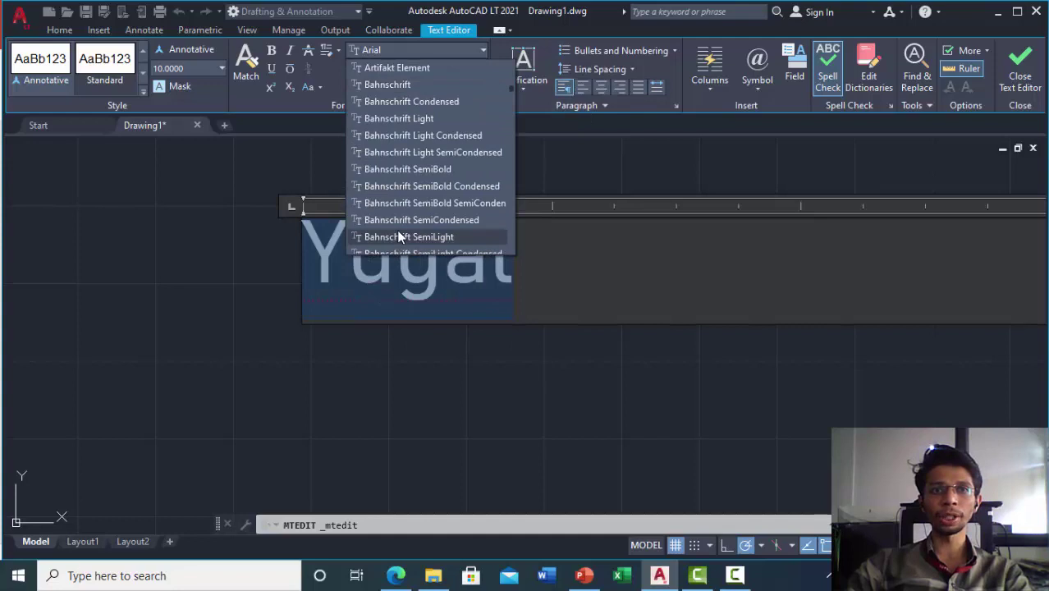
{"action": "left_click", "coordinate": [413, 203]}
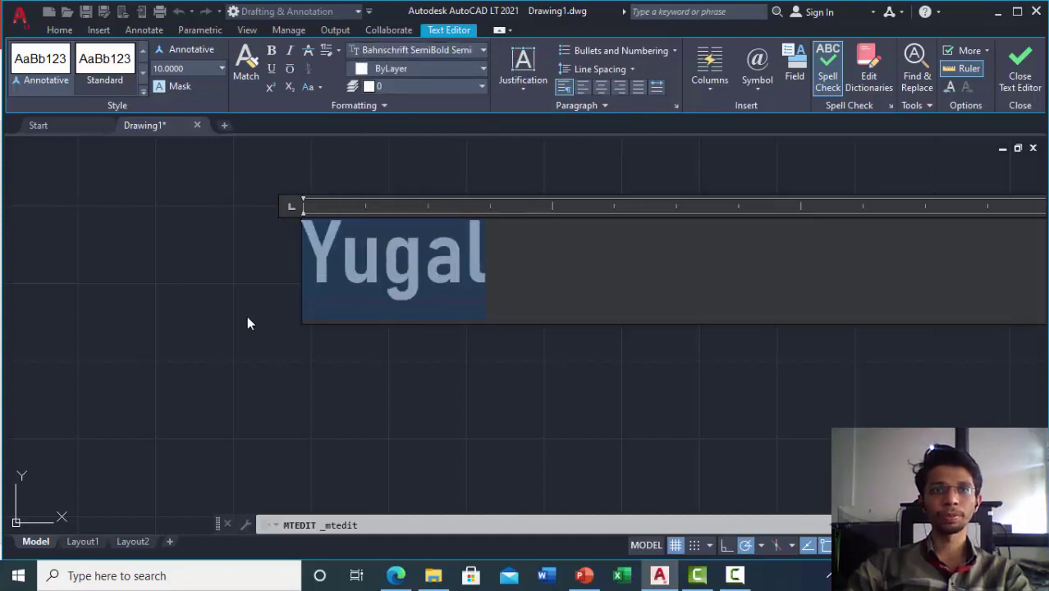
- Colour the Yugal text red, then reset its colour to ByLayer
{"action": "left_click", "coordinate": [418, 68]}
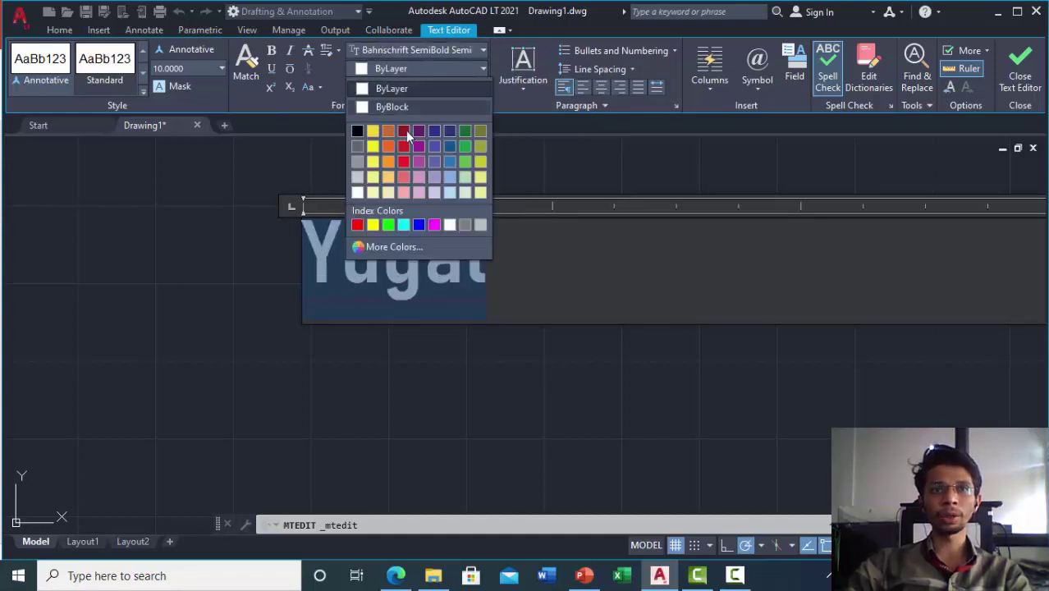
{"action": "left_click", "coordinate": [357, 224]}
{"action": "left_click", "coordinate": [222, 281]}
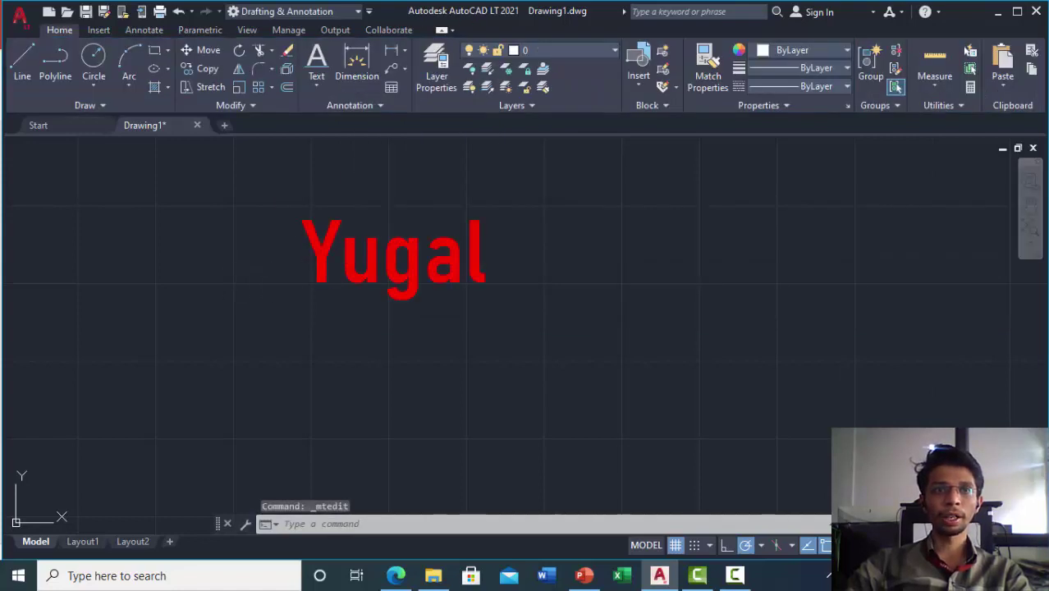
{"action": "double_click", "coordinate": [308, 250]}
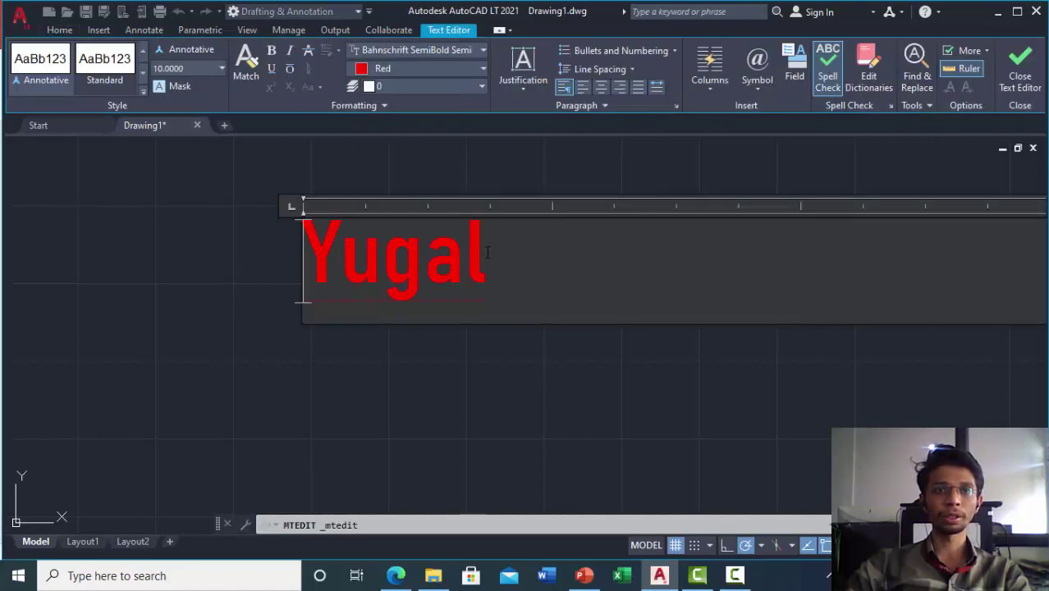
{"action": "left_click", "coordinate": [408, 69]}
{"action": "left_click", "coordinate": [382, 88]}
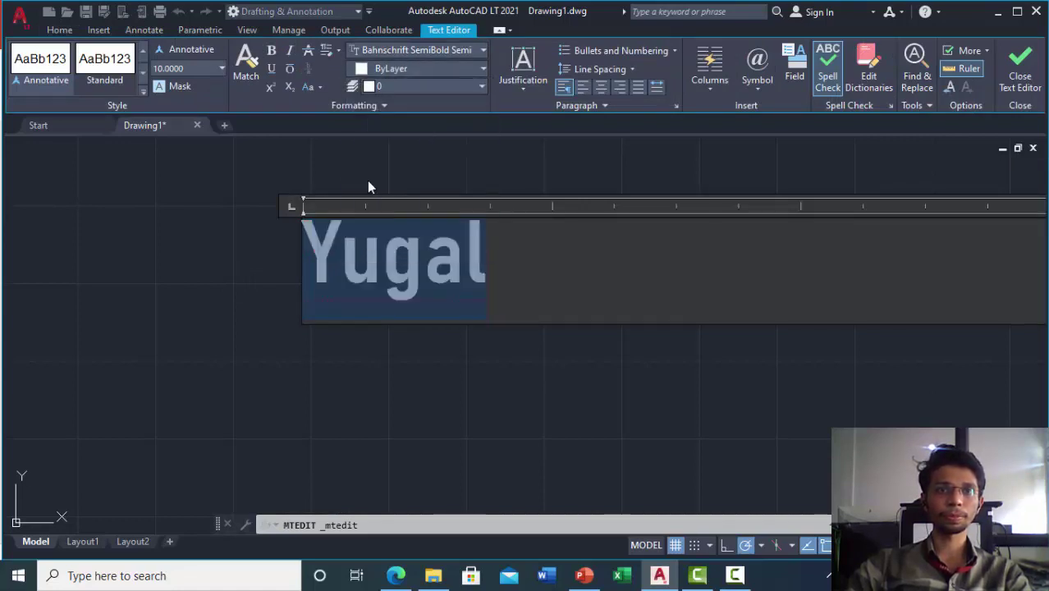
{"action": "left_click", "coordinate": [271, 321]}
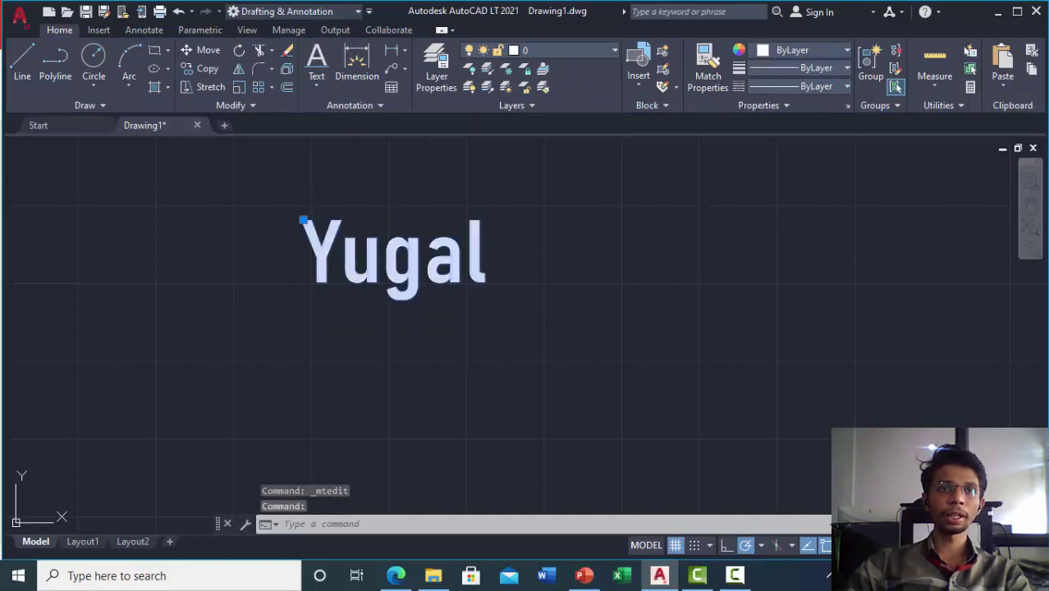
- Try Justify, Right, Left and Center alignment on Yugal, ending at default left
{"action": "double_click", "coordinate": [340, 275]}
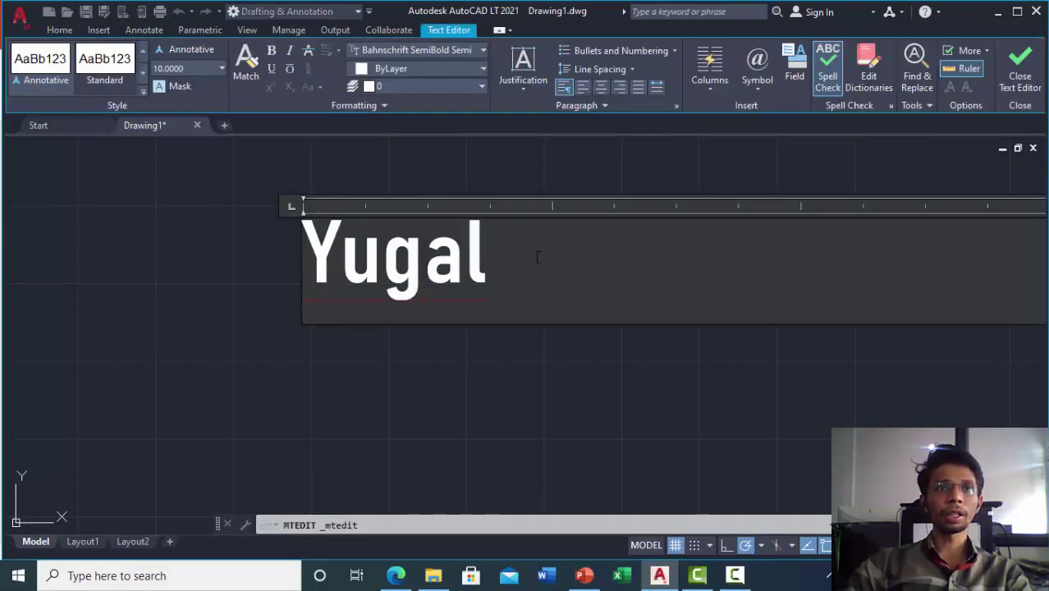
{"action": "left_click_drag", "start_coordinate": [493, 254], "coordinate": [380, 254]}
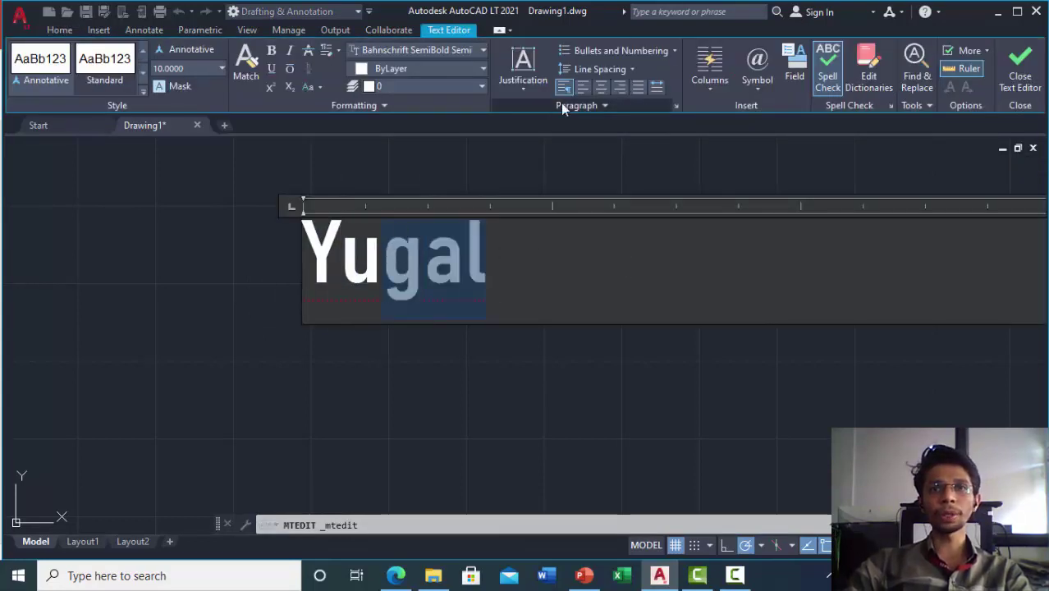
{"action": "left_click_drag", "start_coordinate": [486, 258], "coordinate": [302, 255]}
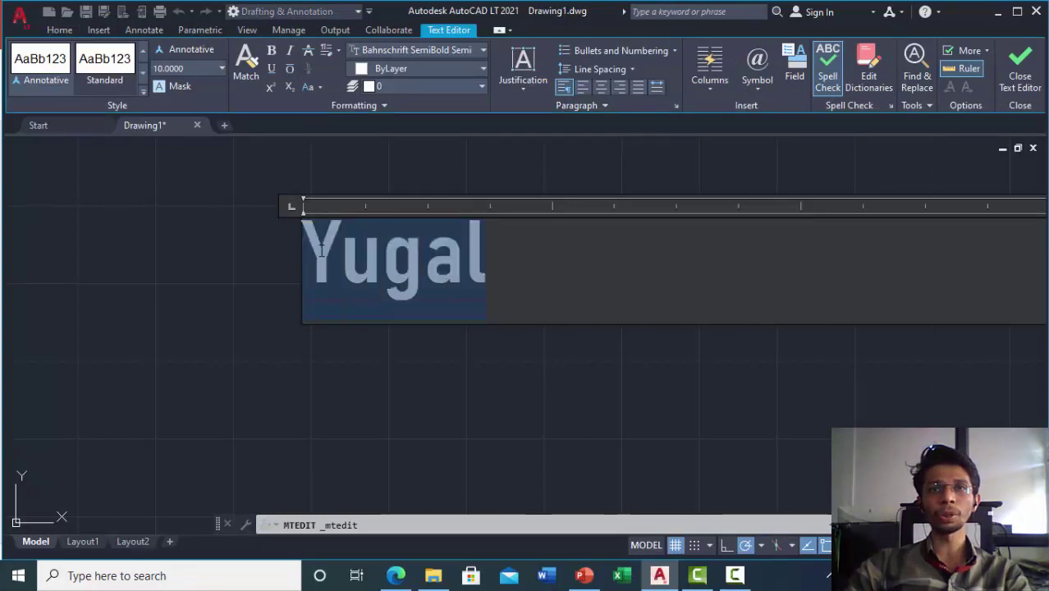
{"action": "left_click", "coordinate": [634, 89]}
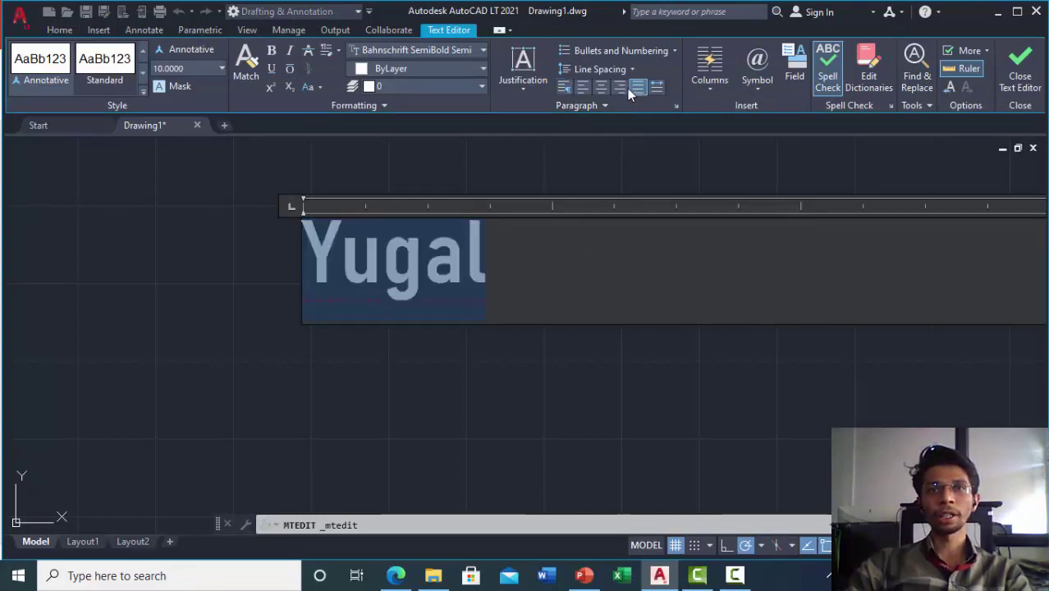
{"action": "left_click", "coordinate": [615, 88]}
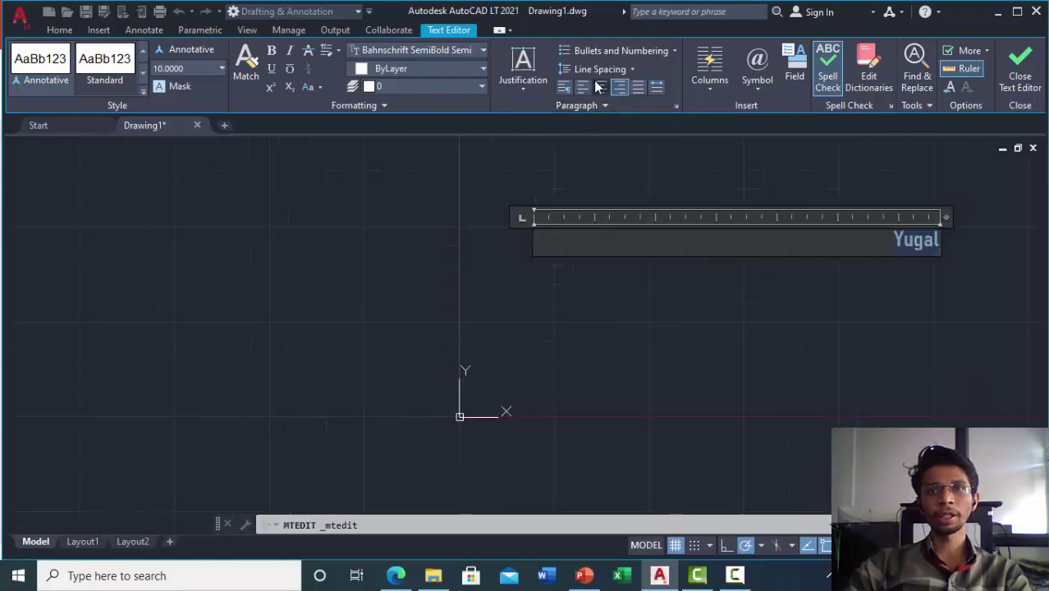
{"action": "left_click", "coordinate": [583, 89]}
{"action": "left_click", "coordinate": [602, 88]}
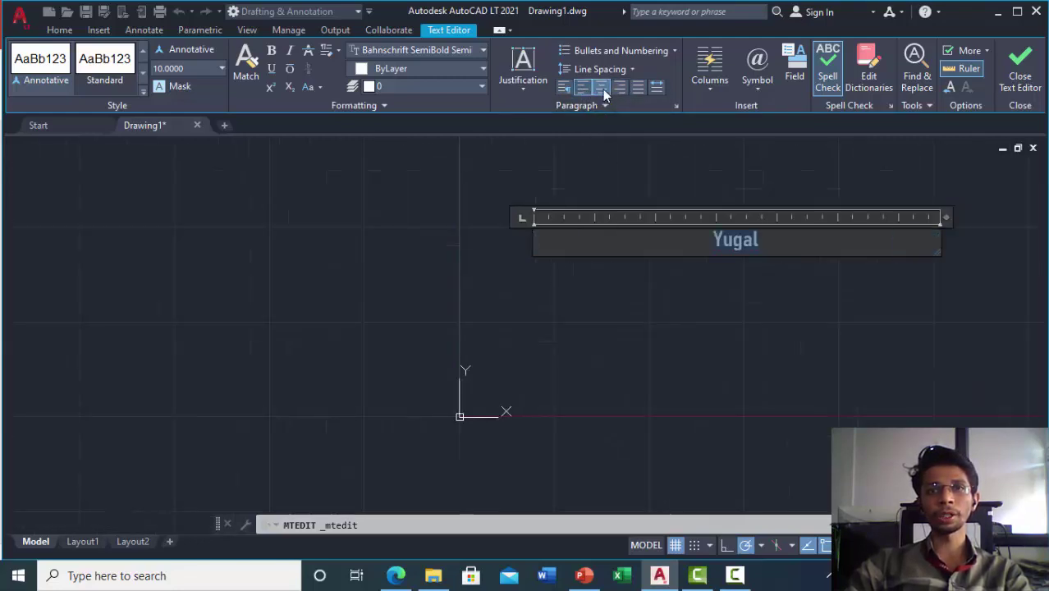
{"action": "left_click", "coordinate": [565, 89]}
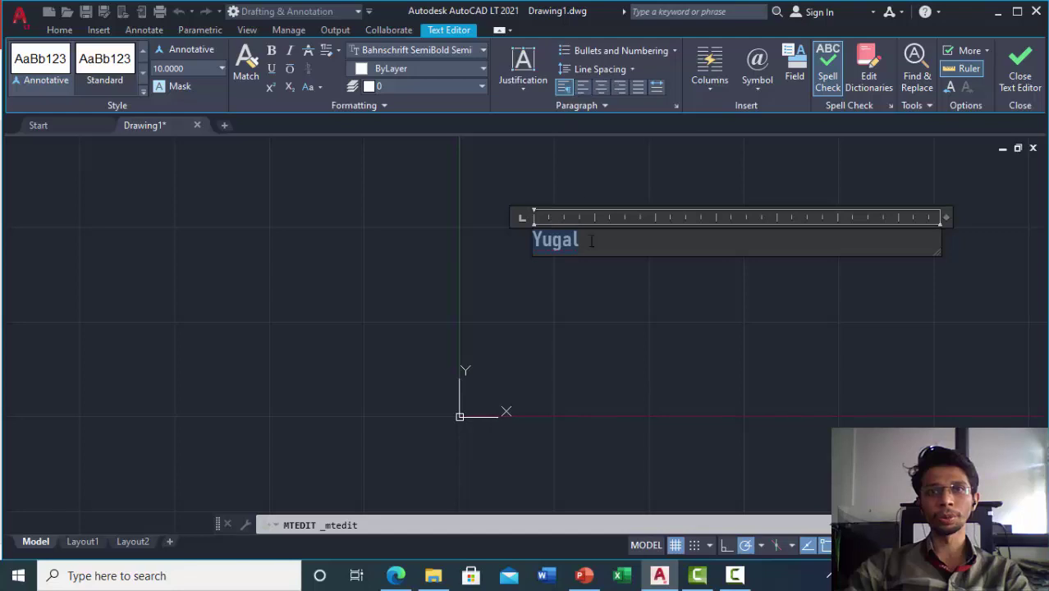
- Leave bullets off and set Yugal's justification to Middle Left, then Middle Center
{"action": "left_click", "coordinate": [672, 51]}
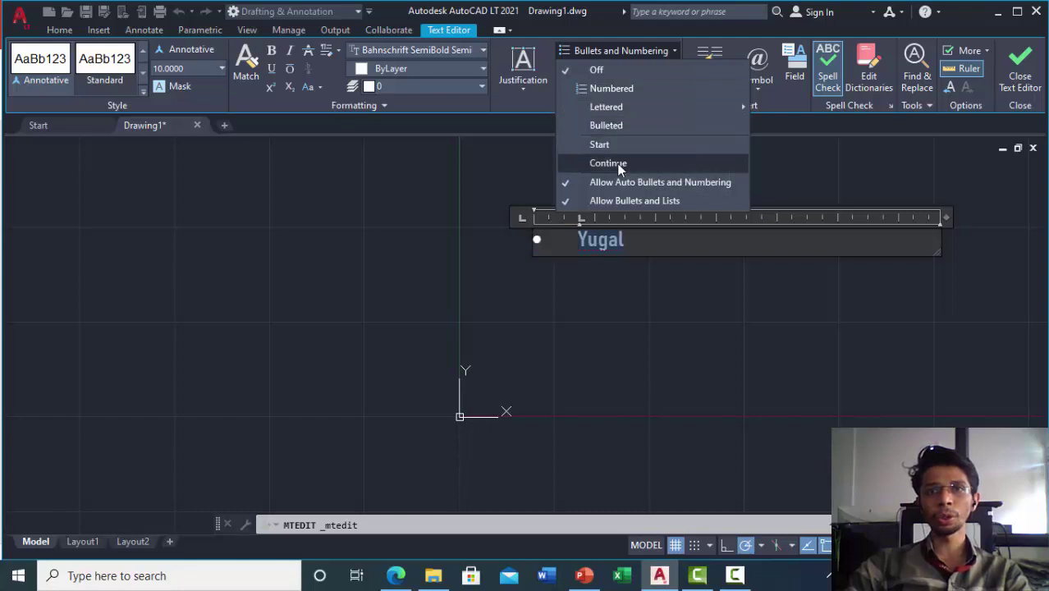
{"action": "left_click", "coordinate": [515, 301]}
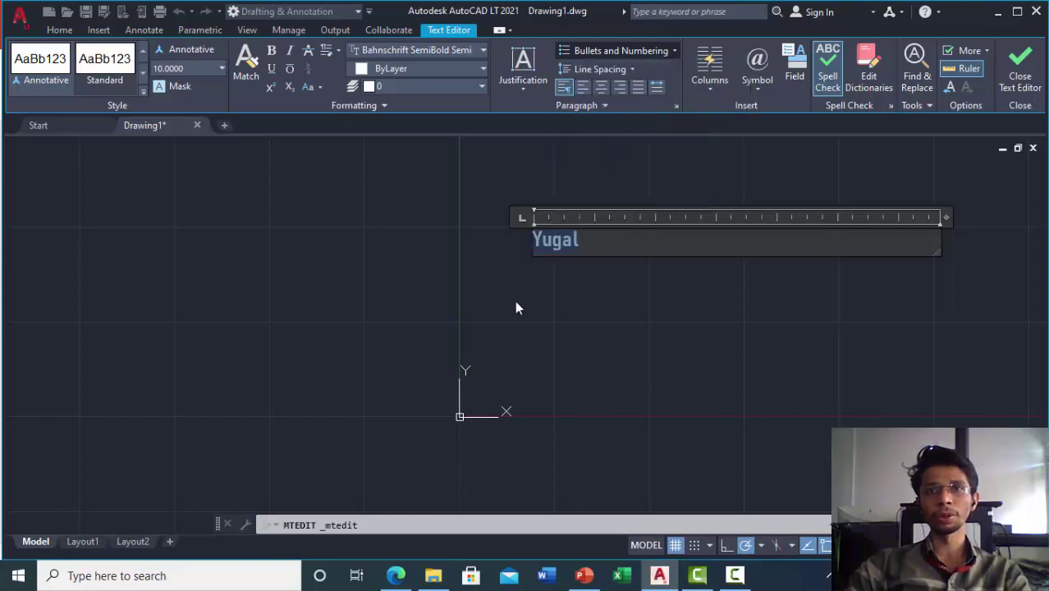
{"action": "left_click", "coordinate": [528, 90]}
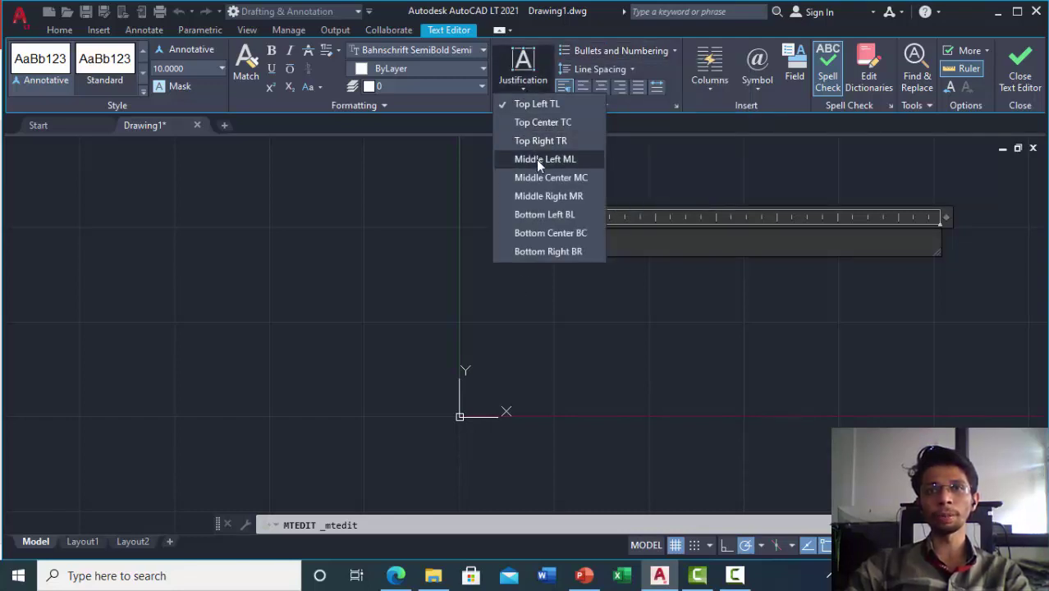
{"action": "left_click", "coordinate": [536, 160]}
{"action": "left_click", "coordinate": [519, 79]}
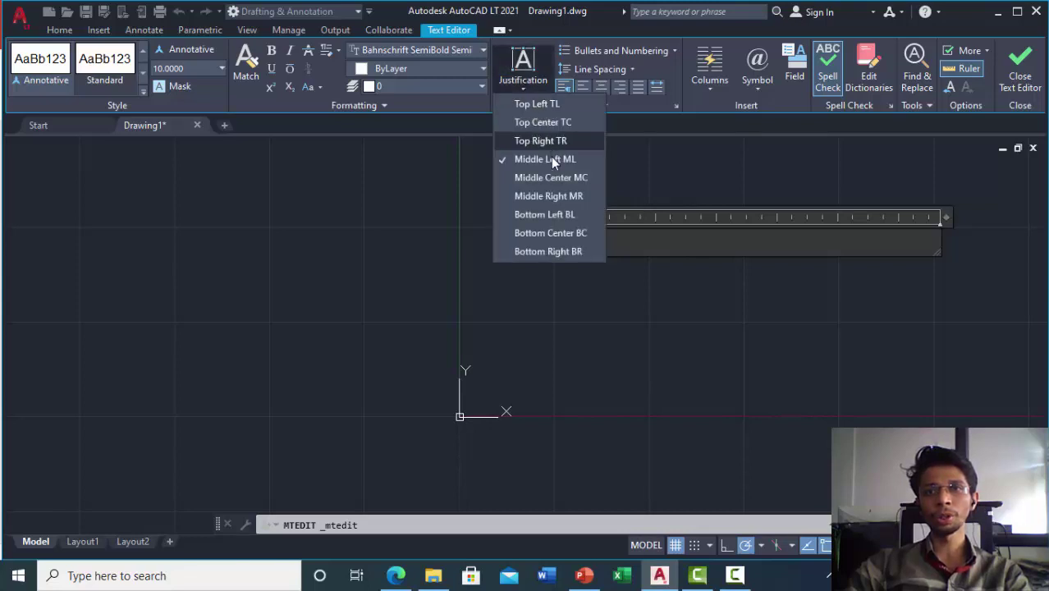
{"action": "left_click", "coordinate": [549, 179]}
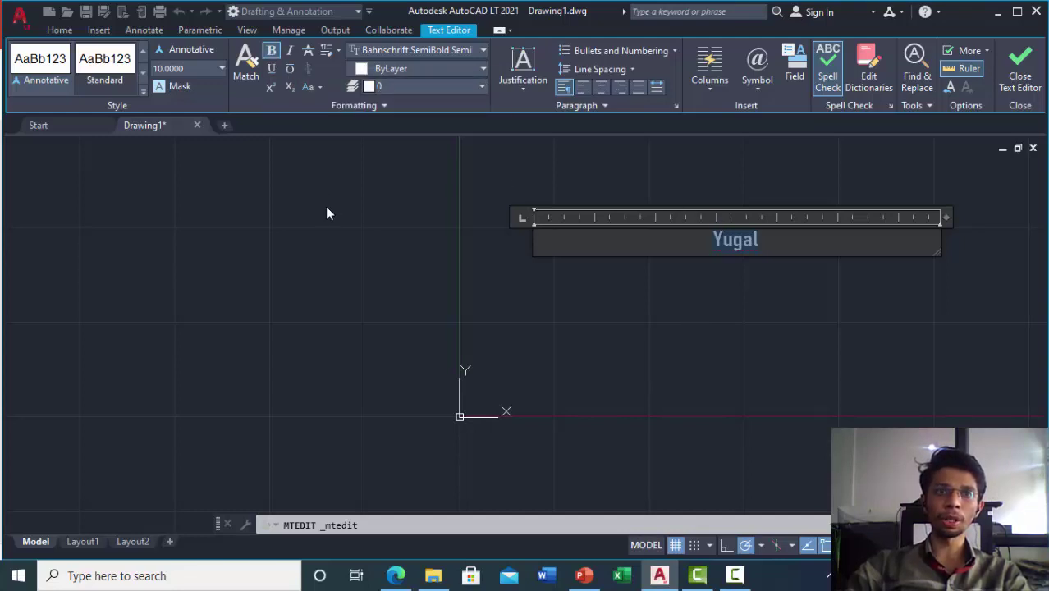
- Make Yugal italic, briefly trying overline and superscript, then close the editor and reselect the text
{"action": "left_click", "coordinate": [290, 53]}
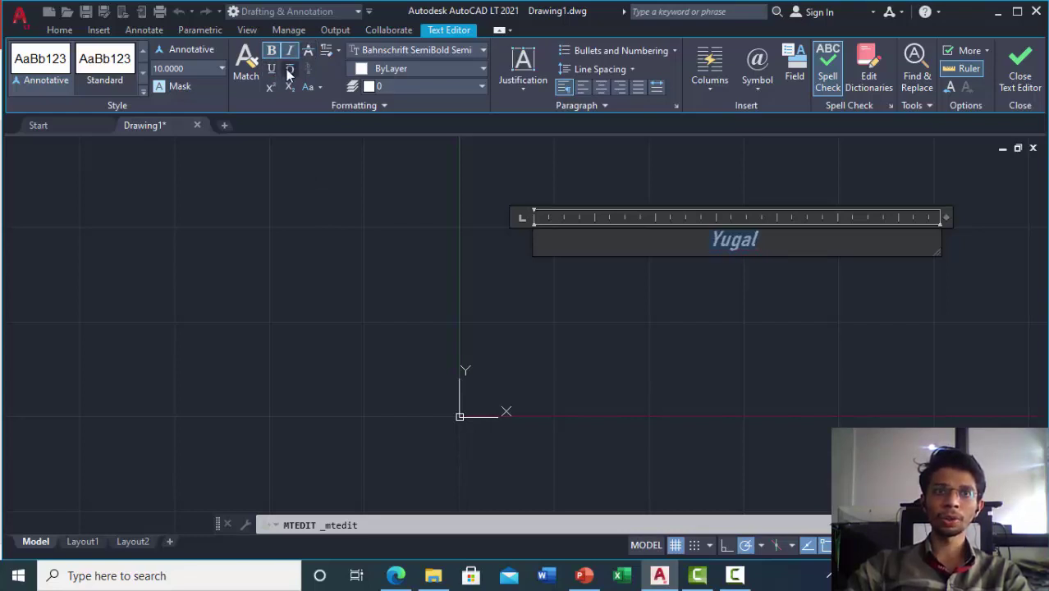
{"action": "left_click", "coordinate": [288, 71]}
{"action": "left_click", "coordinate": [267, 86]}
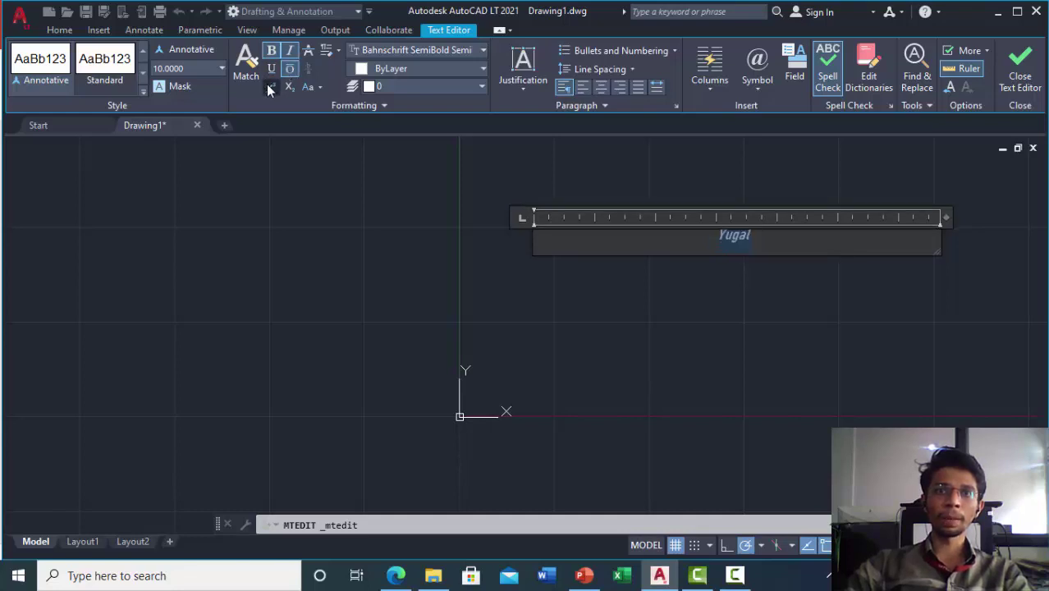
{"action": "left_click", "coordinate": [271, 87]}
{"action": "left_click", "coordinate": [439, 193]}
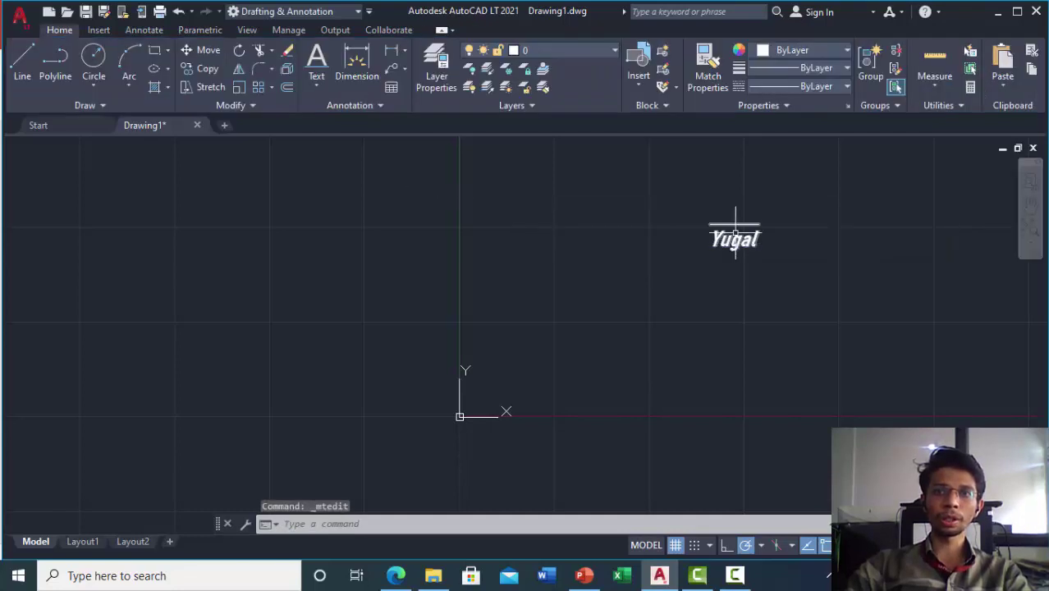
{"action": "left_click", "coordinate": [735, 240]}
- Reopen the Yugal text, select all of it and toggle its overline
{"action": "double_click", "coordinate": [735, 240]}
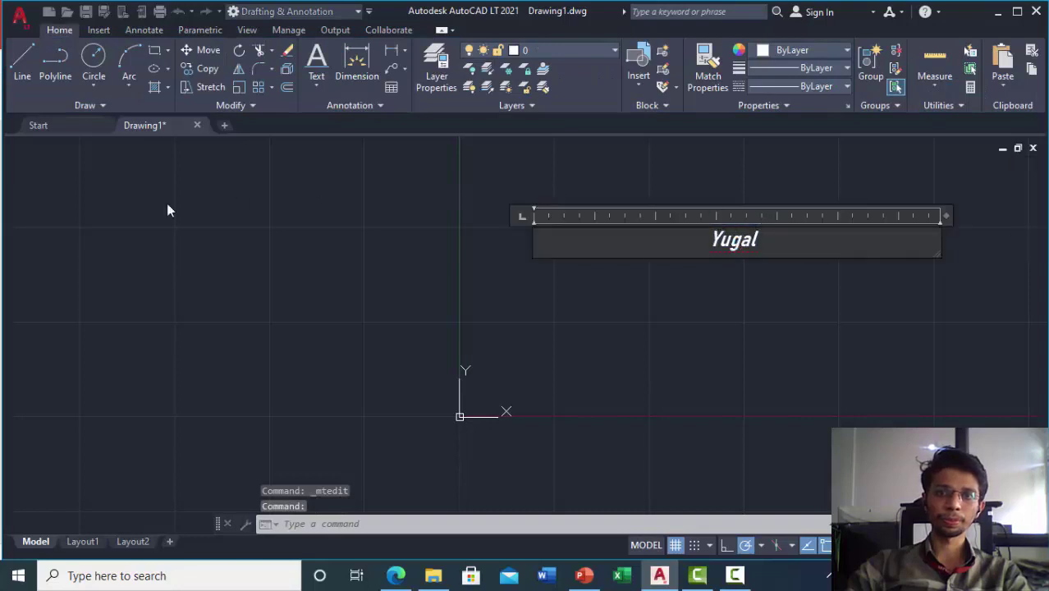
{"action": "left_click_drag", "start_coordinate": [766, 239], "coordinate": [683, 238]}
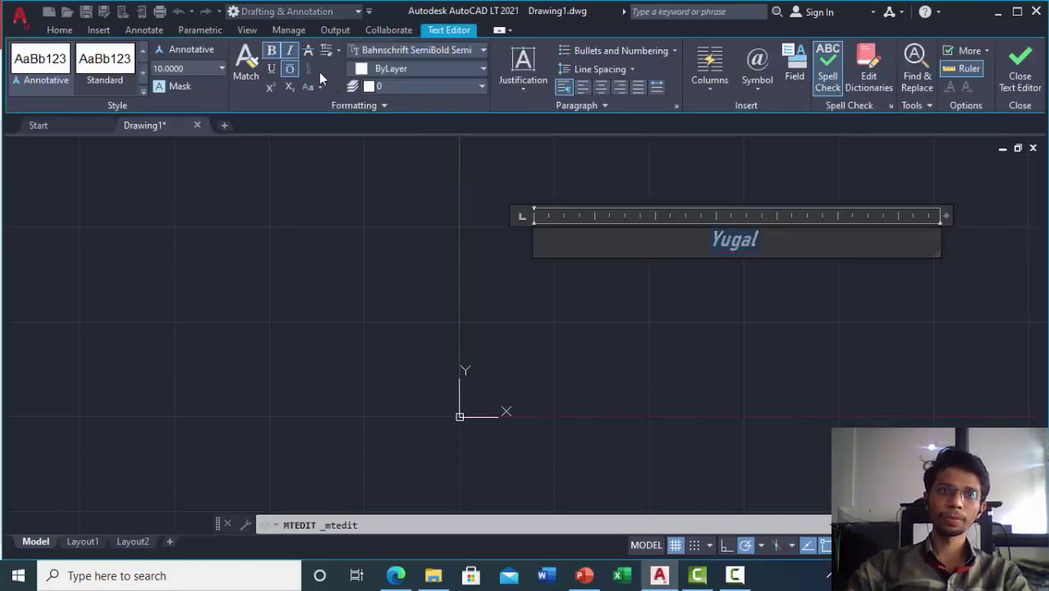
{"action": "left_click", "coordinate": [290, 70]}
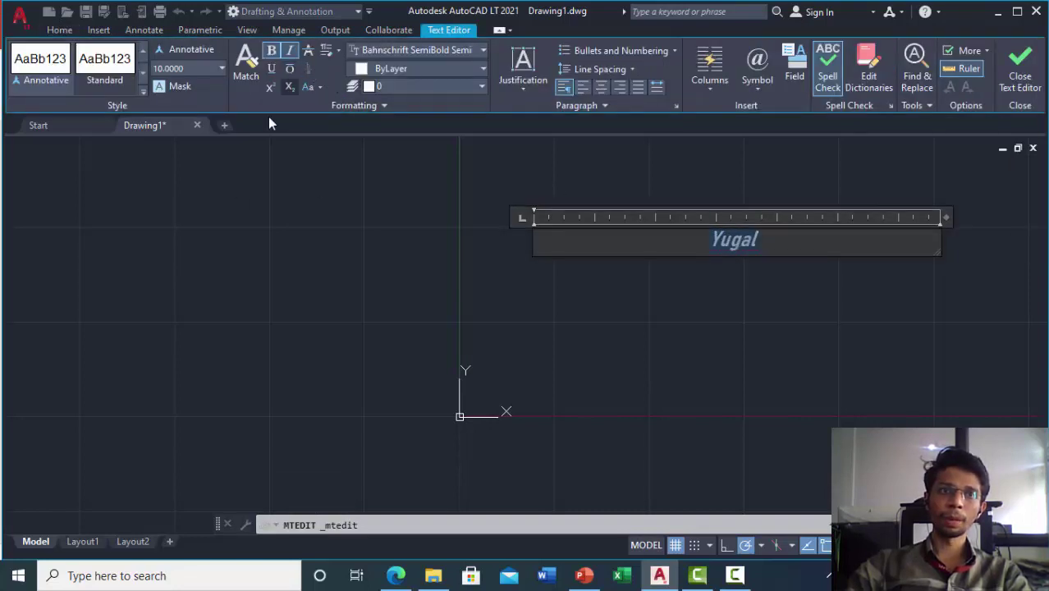
- Change the case to UPPERCASE so it reads YUGAL, then close the Text Editor
{"action": "left_click", "coordinate": [309, 92]}
{"action": "left_click", "coordinate": [343, 110]}
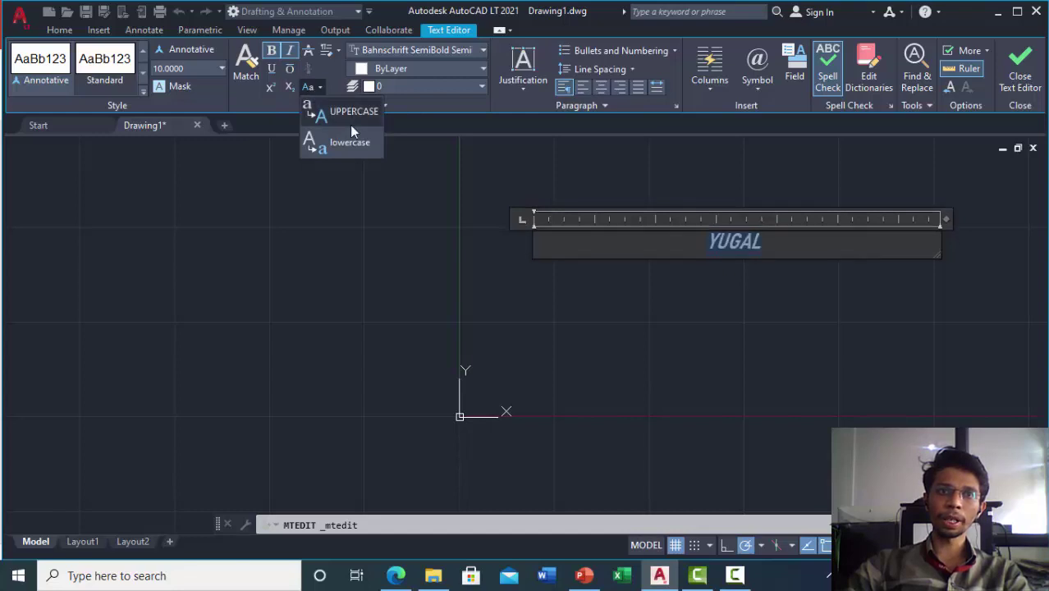
{"action": "left_click", "coordinate": [349, 145]}
{"action": "left_click", "coordinate": [347, 121]}
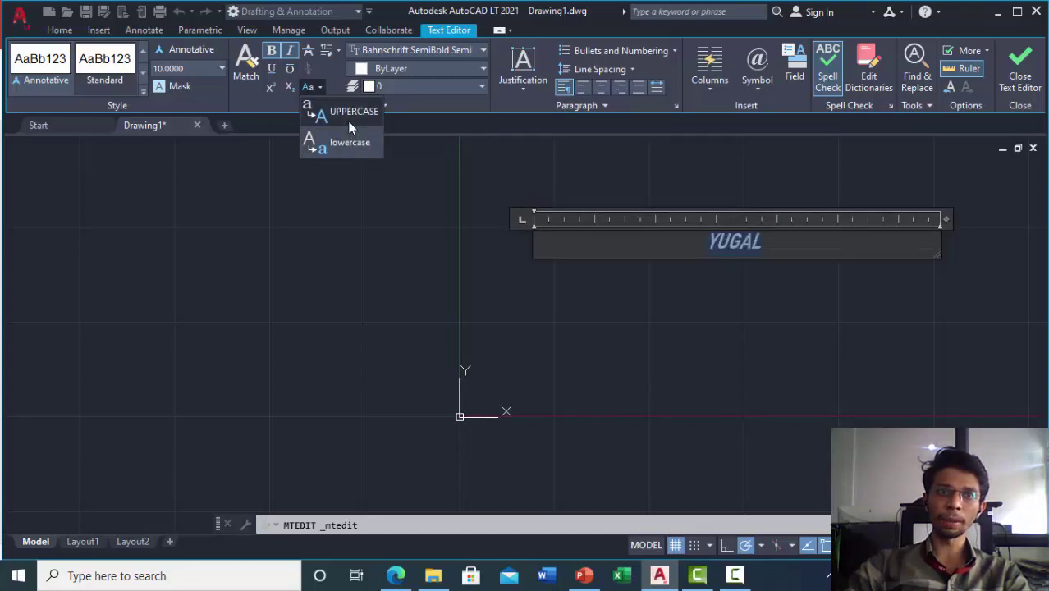
{"action": "left_click", "coordinate": [350, 148]}
{"action": "left_click", "coordinate": [353, 118]}
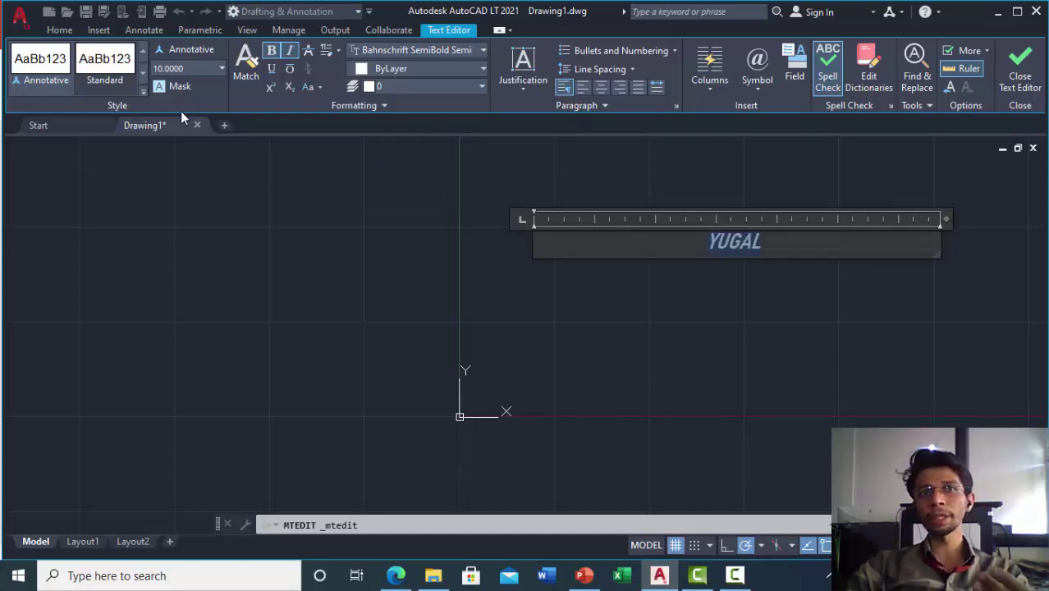
{"action": "left_click", "coordinate": [373, 105]}
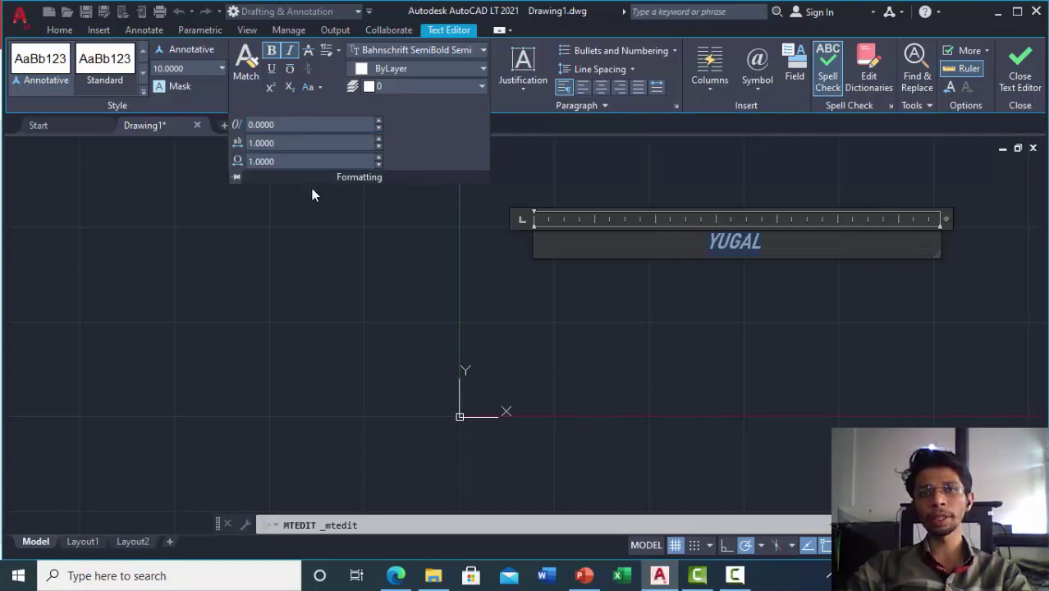
{"action": "left_click", "coordinate": [332, 230]}
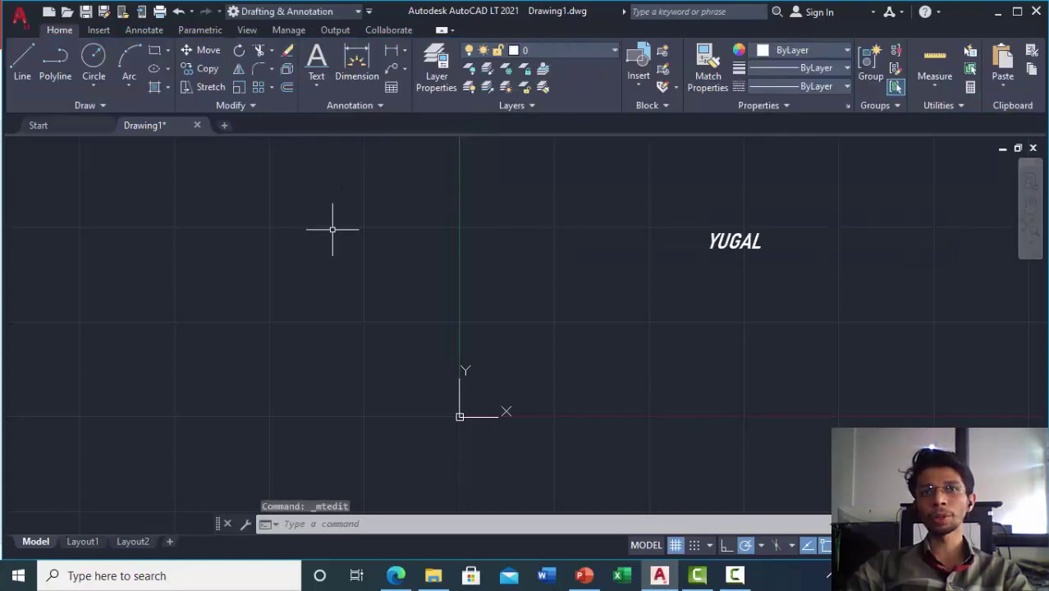
- Try deleting YUGAL's characters in the editor, cancel with Esc, then erase the mtext object with Delete
{"action": "left_click", "coordinate": [736, 241]}
{"action": "double_click", "coordinate": [736, 242]}
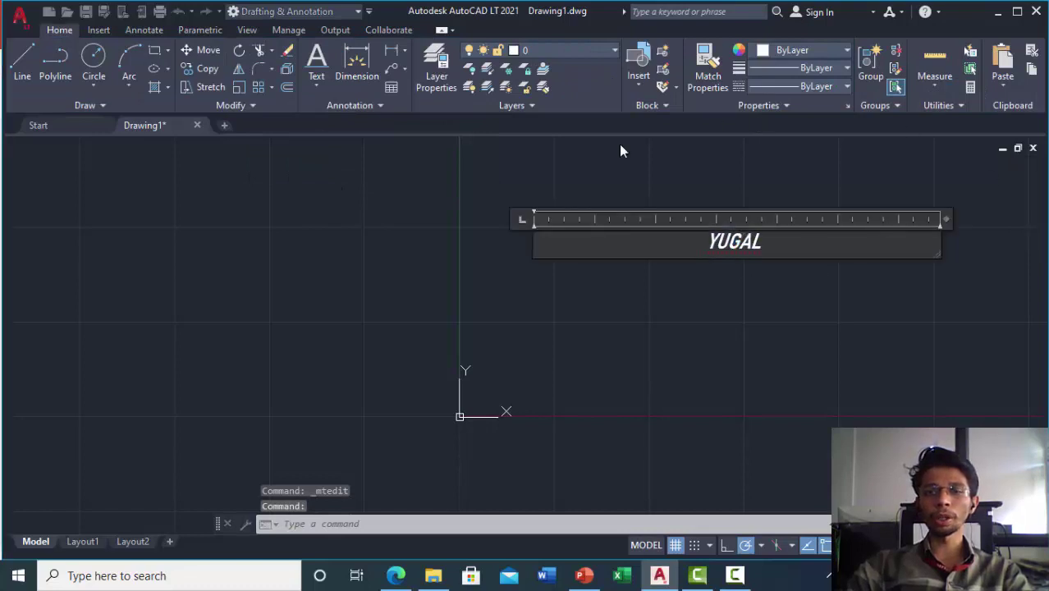
{"action": "left_click_drag", "start_coordinate": [707, 243], "coordinate": [799, 245]}
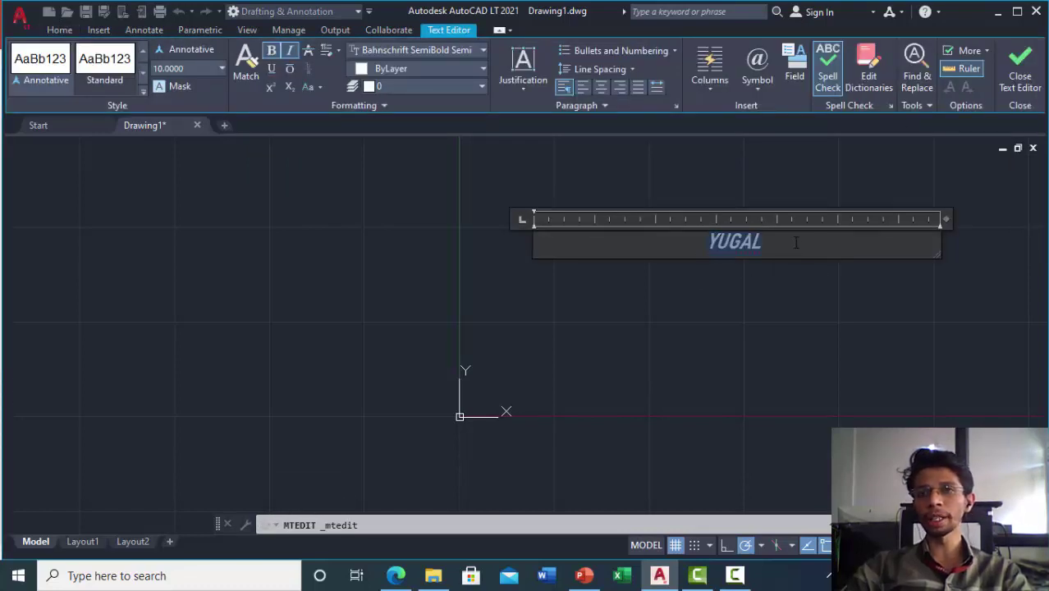
{"action": "key", "text": "BackSpace"}
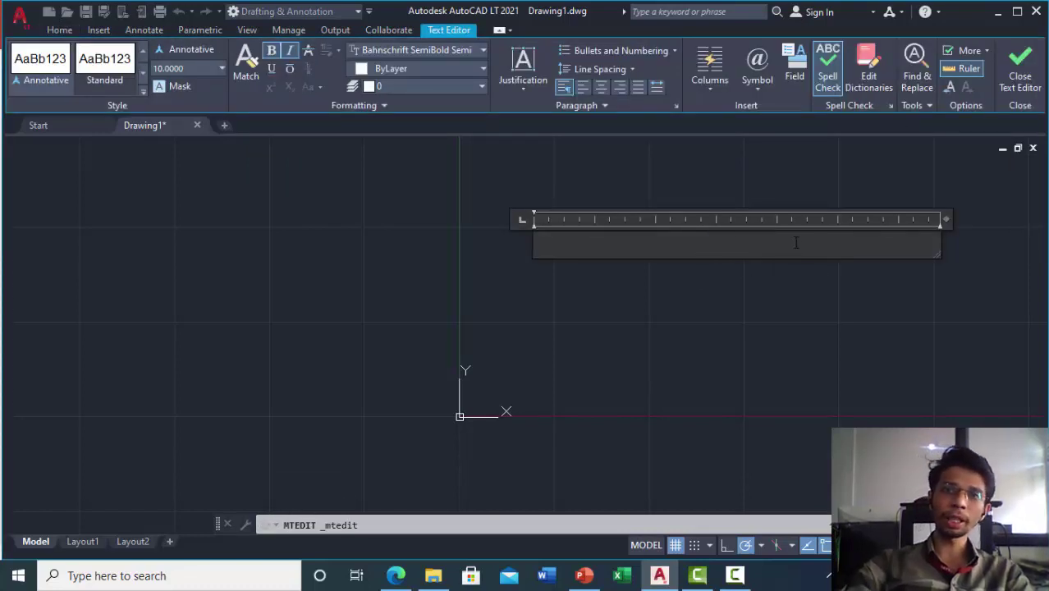
{"action": "key", "text": "Escape"}
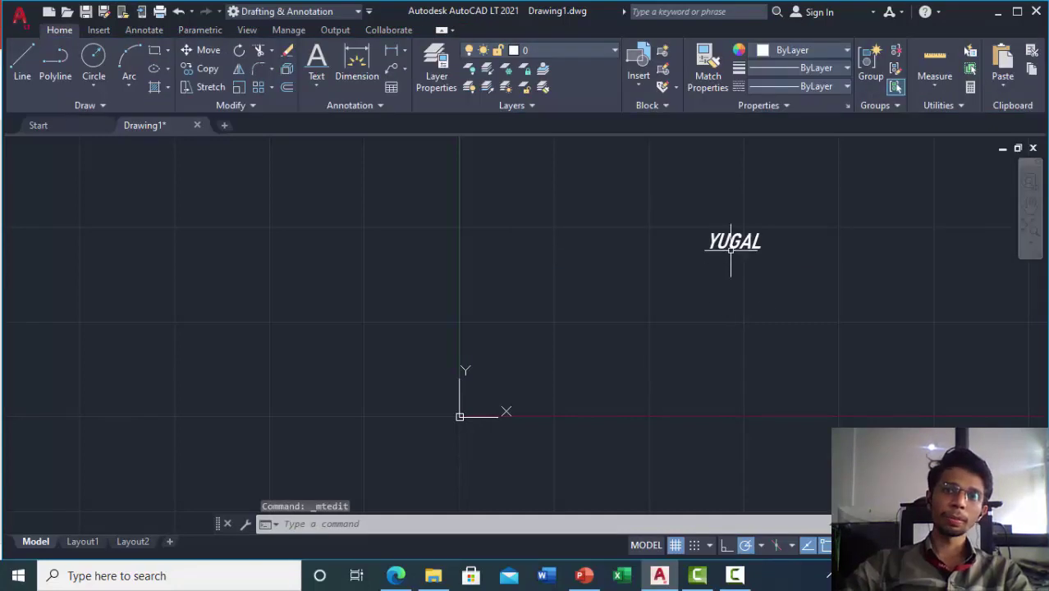
{"action": "left_click", "coordinate": [731, 242]}
{"action": "key", "text": "Delete"}
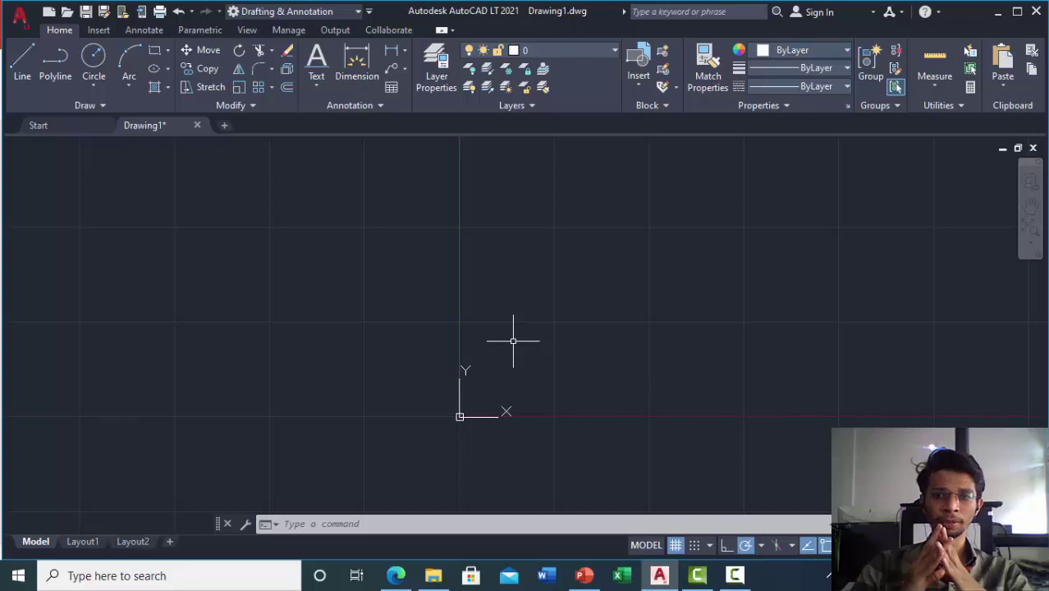
{"action": "left_click", "coordinate": [735, 575]}
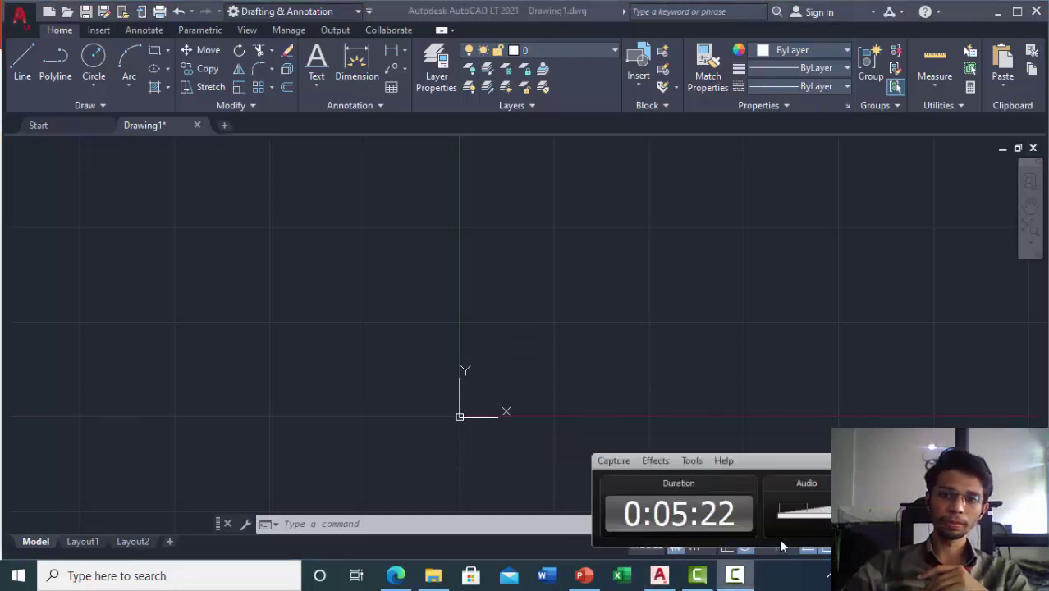